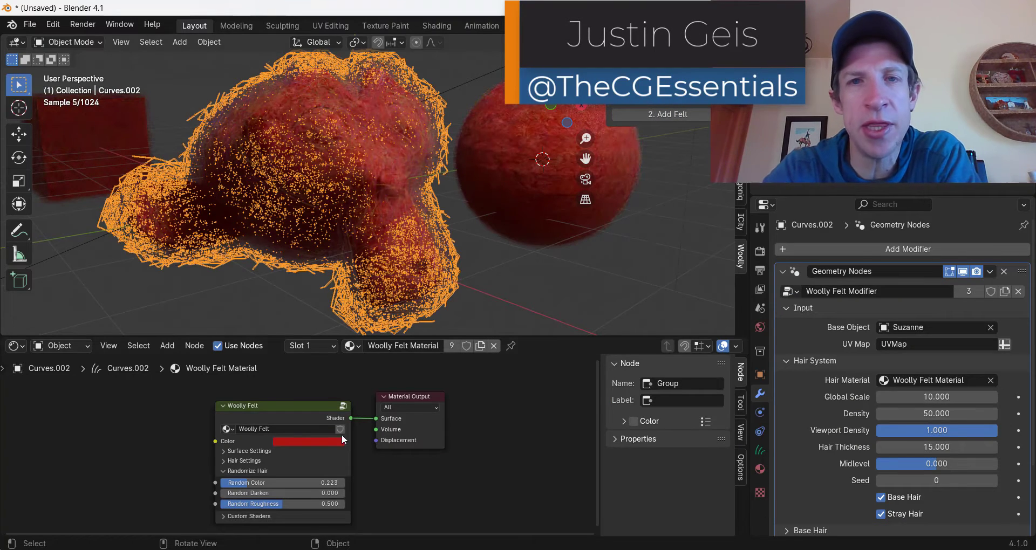
# Step: Tint the Woolly Felt node colour blue and set Random Color to 0
pyautogui.click(324, 441)
pyautogui.click(318, 318)
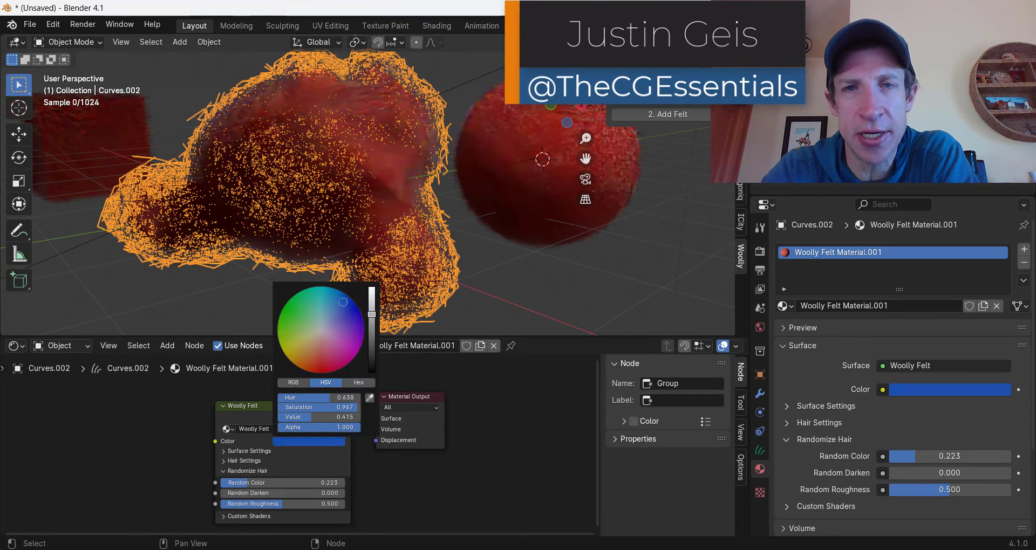
pyautogui.click(318, 217)
pyautogui.moveTo(302, 483); pyautogui.dragTo(227, 483)
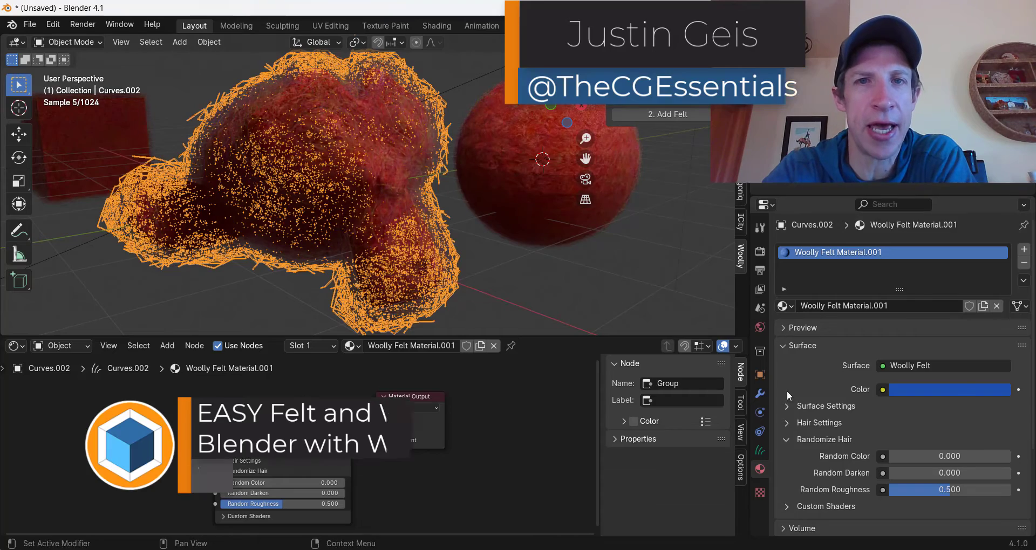
# Step: Make Suzanne active and assign it Woolly Felt Material.001
pyautogui.click(759, 393)
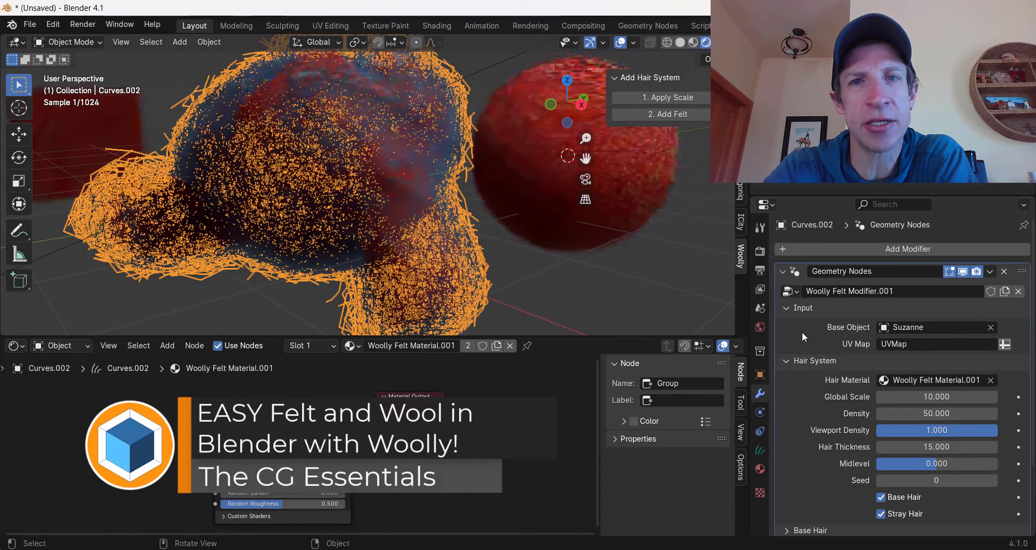
pyautogui.hotkey('ctrl', 'z')
pyautogui.hotkey('ctrl', 'z')
pyautogui.click(760, 487)
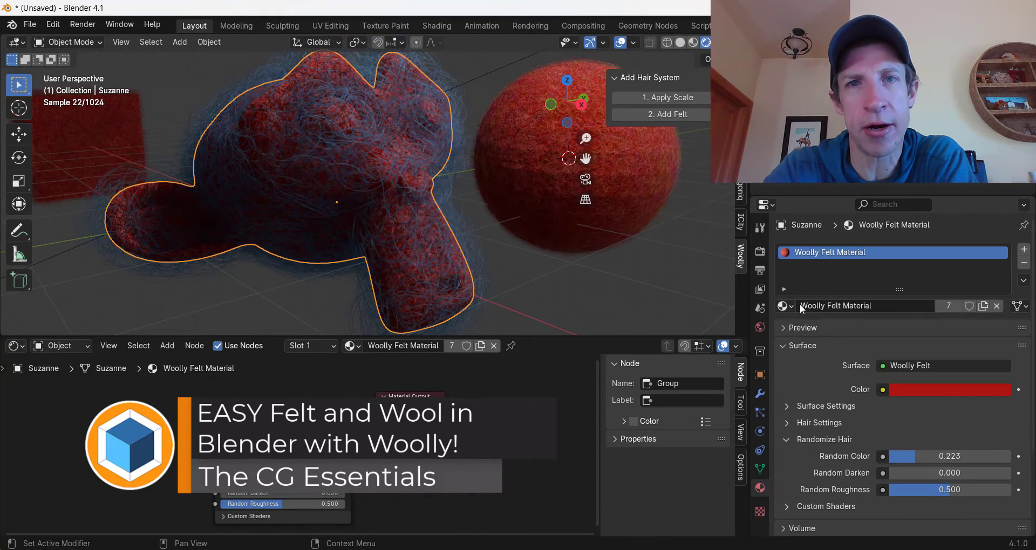
pyautogui.click(785, 305)
pyautogui.click(844, 356)
pyautogui.moveTo(327, 141); pyautogui.dragTo(368, 102, button='middle')
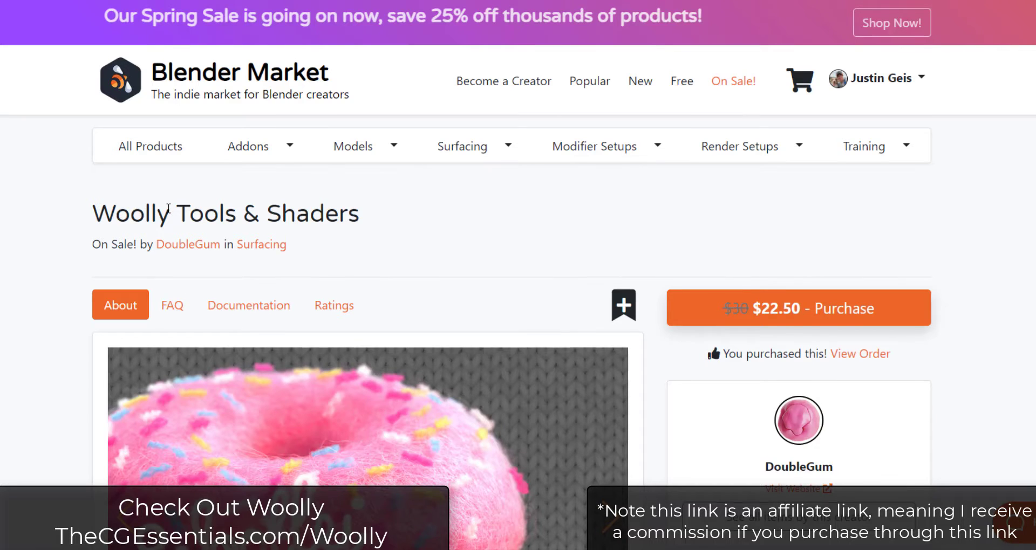
pyautogui.scroll(-3, 168, 207)
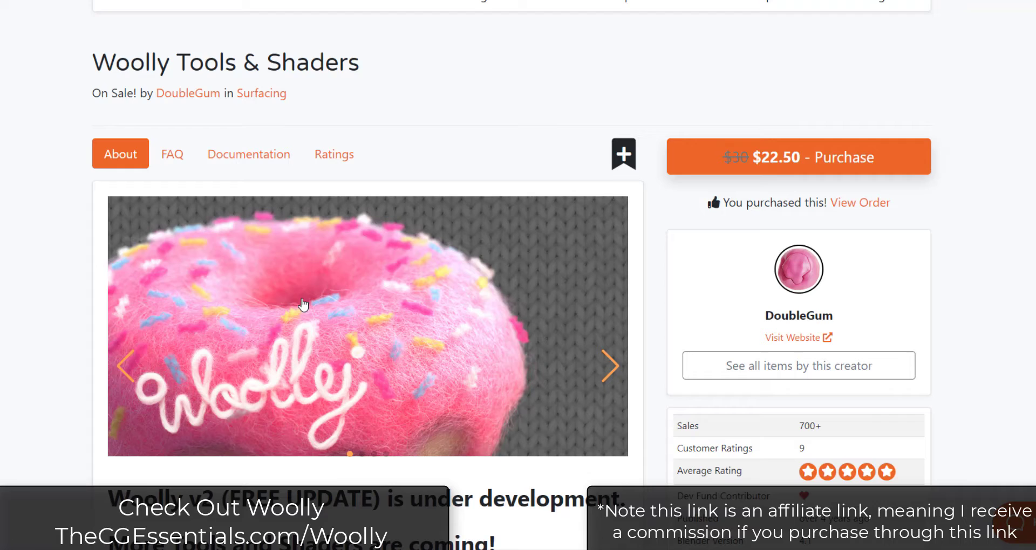
pyautogui.scroll(-2, 303, 305)
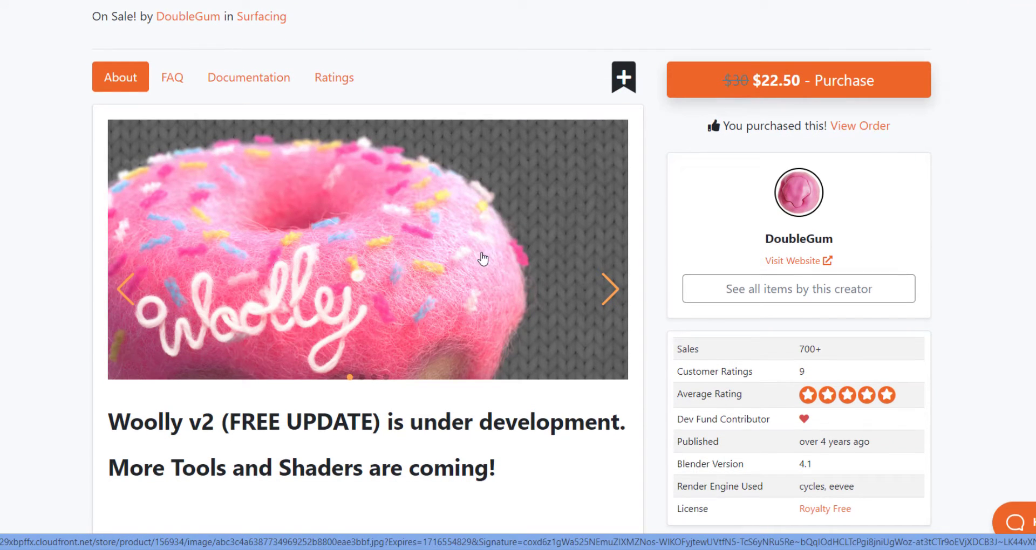
pyautogui.scroll(-10, 484, 274)
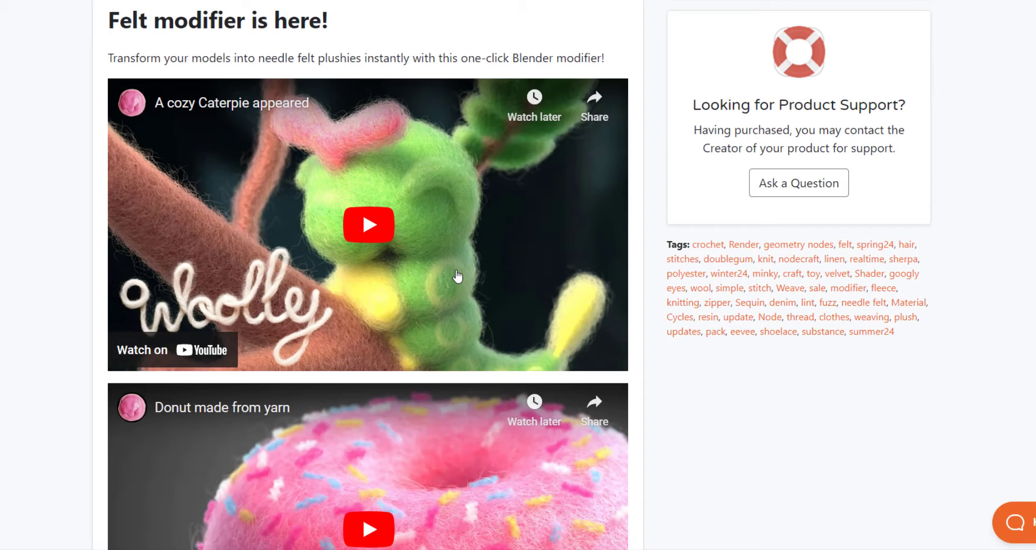
pyautogui.scroll(-10, 212, 58)
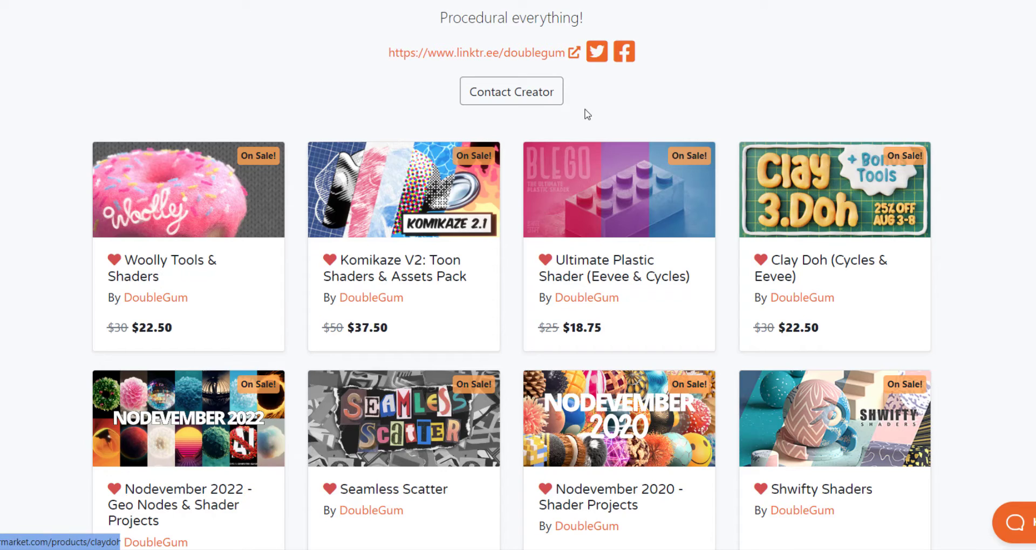
pyautogui.scroll(-5, 17, 274)
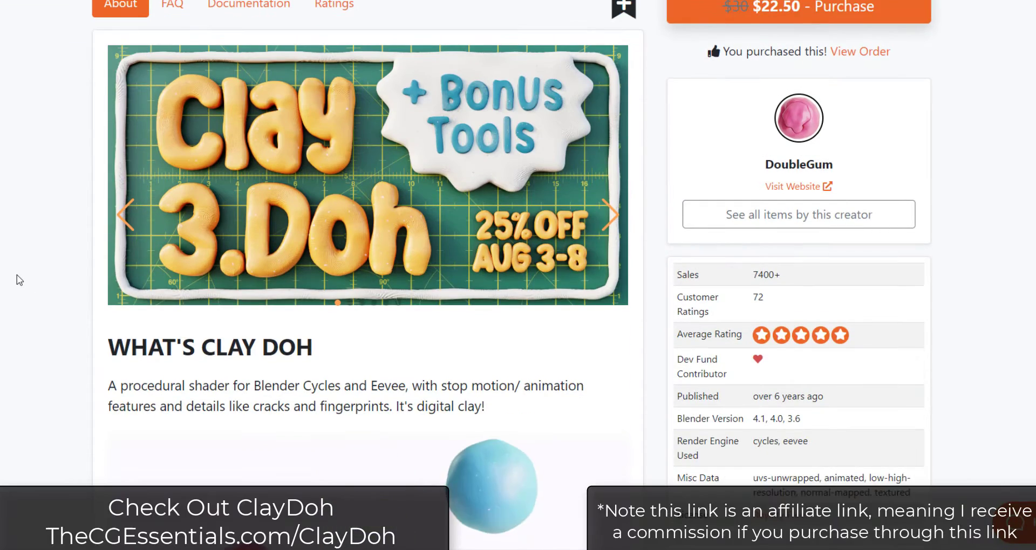
pyautogui.scroll(-7, 18, 274)
pyautogui.scroll(-7, 439, 248)
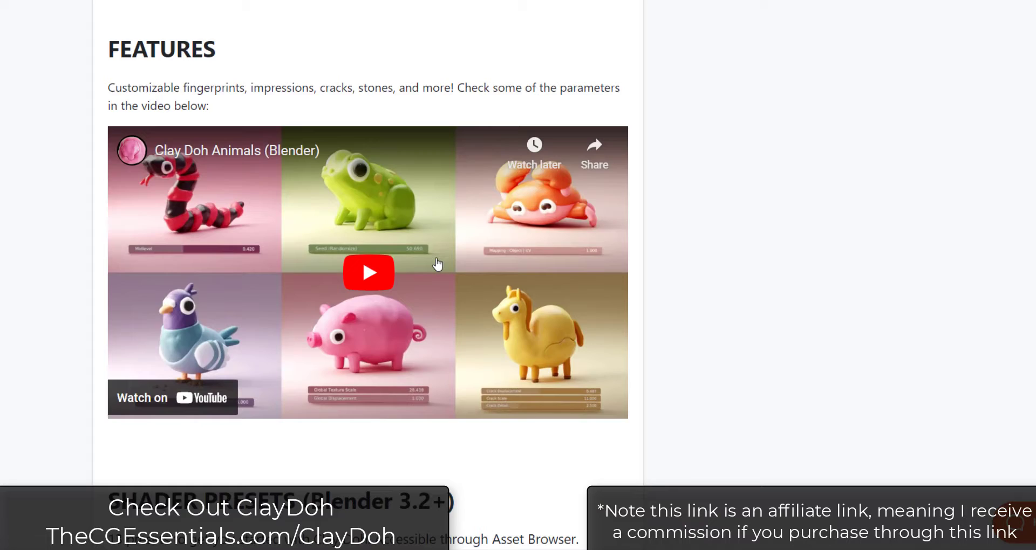
pyautogui.scroll(-15, 437, 264)
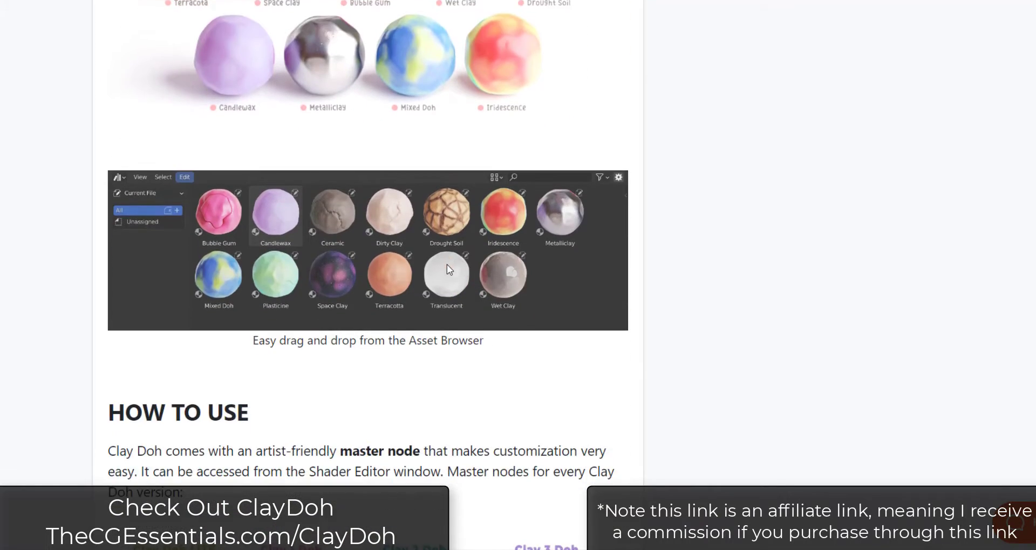
pyautogui.scroll(-12, 447, 265)
pyautogui.scroll(-12, 494, 367)
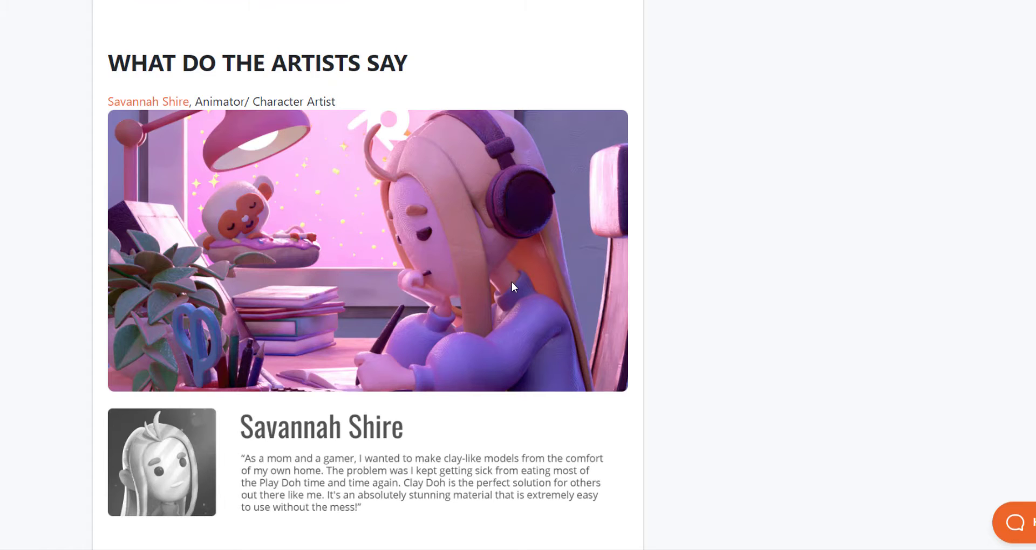
pyautogui.scroll(-12, 439, 273)
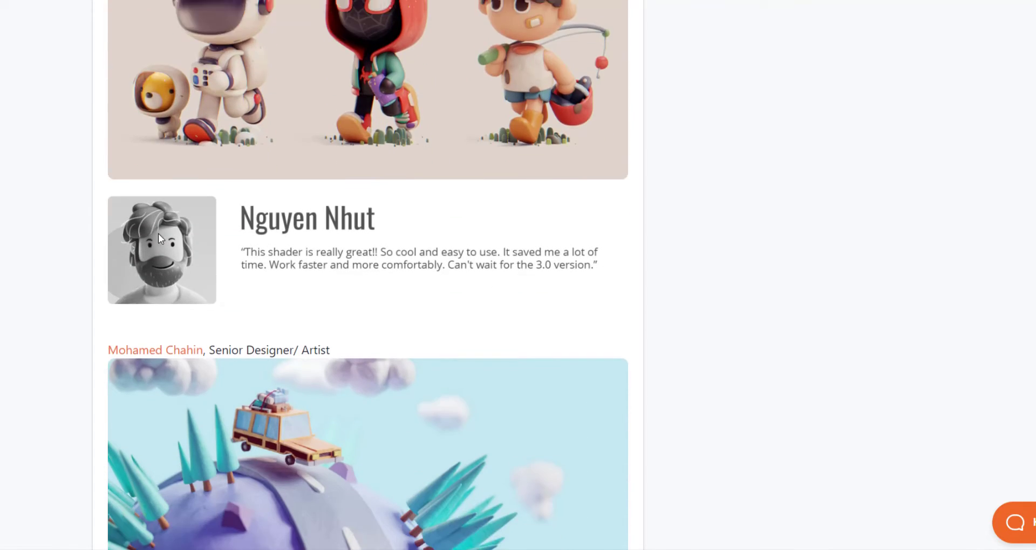
pyautogui.scroll(-9, 158, 237)
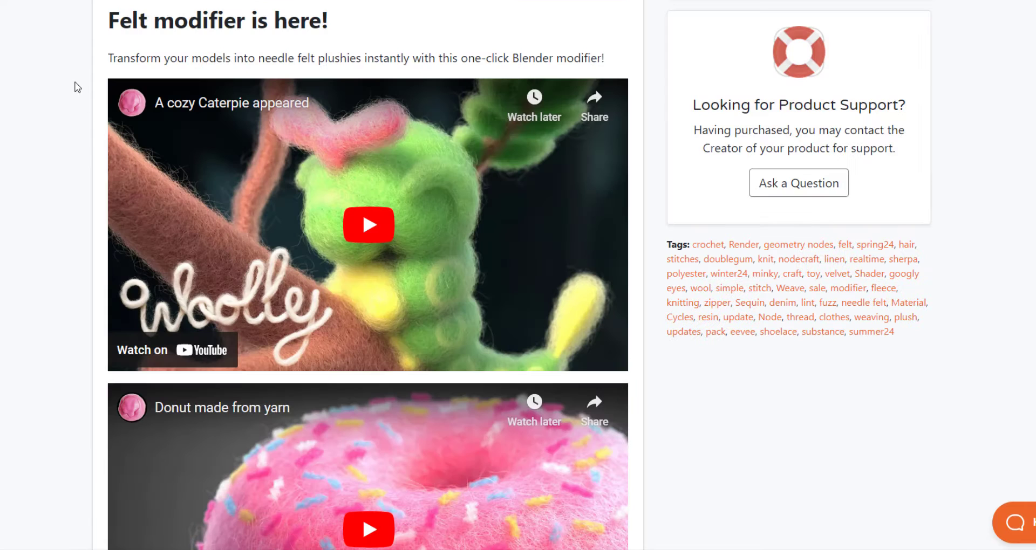
pyautogui.scroll(-15, 58, 234)
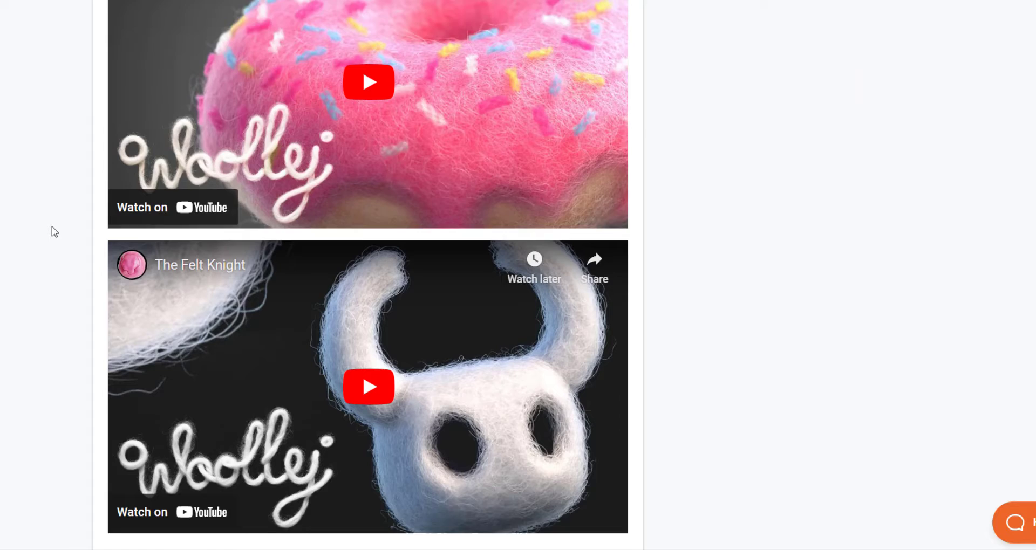
pyautogui.scroll(4, 279, 188)
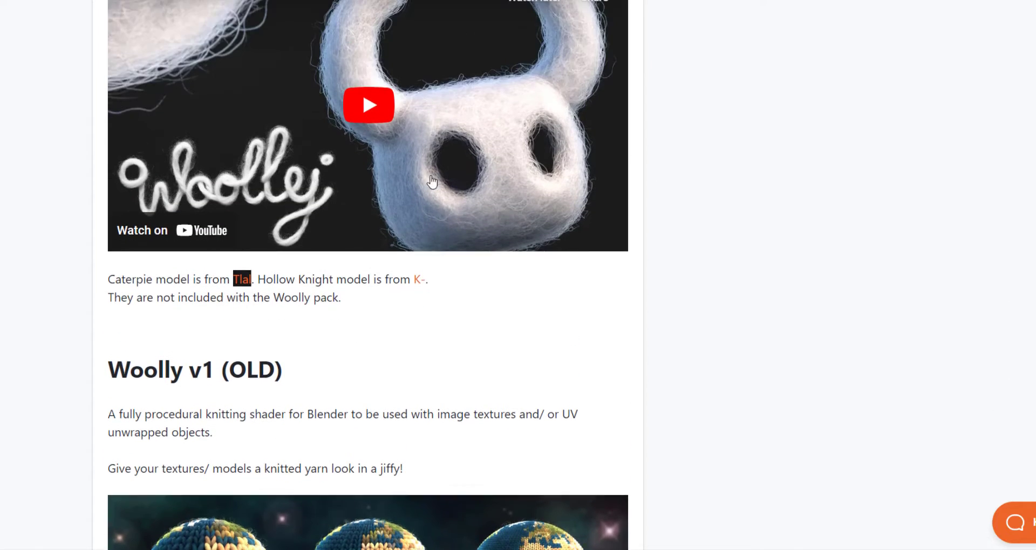
pyautogui.scroll(-7, 77, 249)
pyautogui.scroll(5, 79, 240)
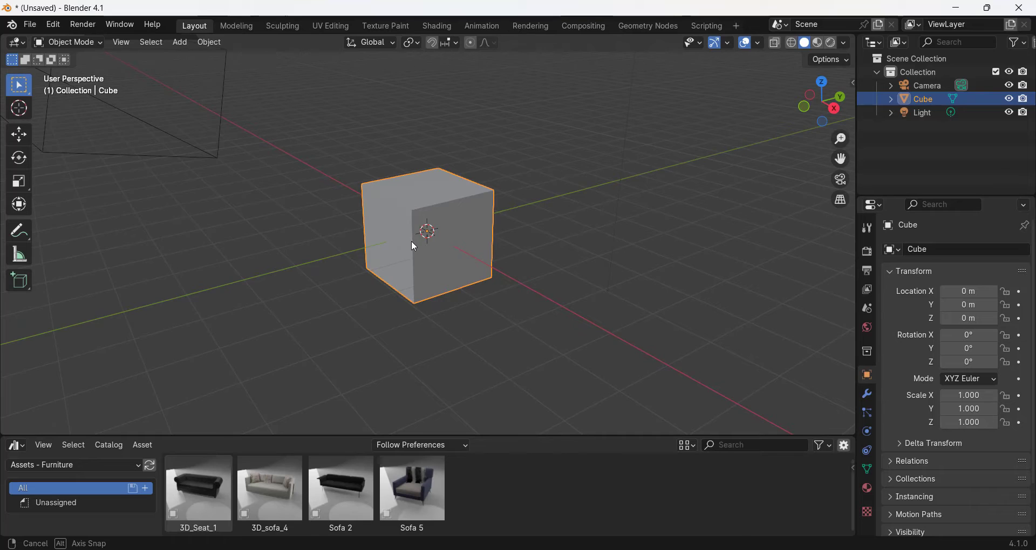
# Step: Install the Woolly Addon zip via Preferences > Add-ons, enable it, and close Preferences
pyautogui.moveTo(415, 247); pyautogui.dragTo(400, 245, button='middle')
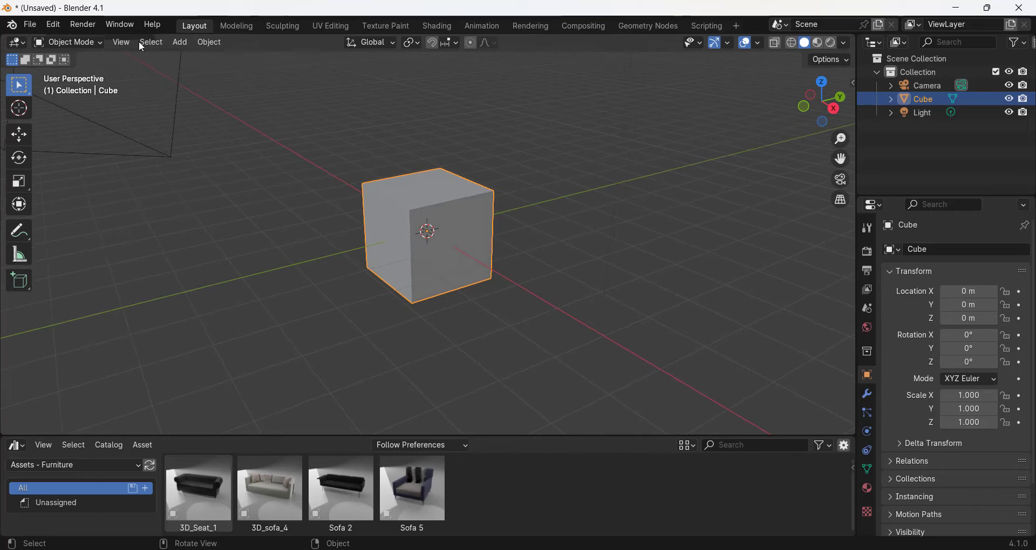
pyautogui.click(55, 24)
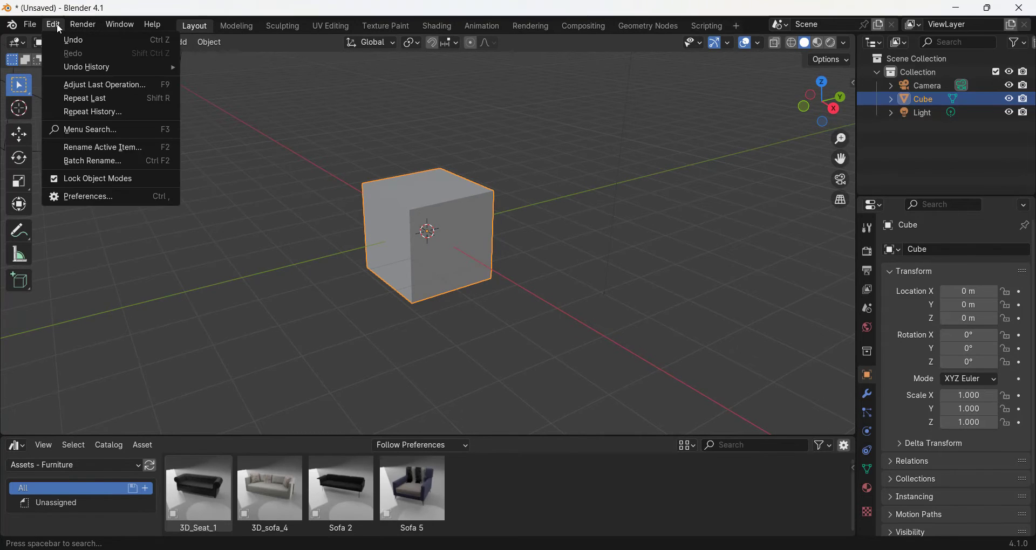
pyautogui.click(86, 197)
pyautogui.click(54, 148)
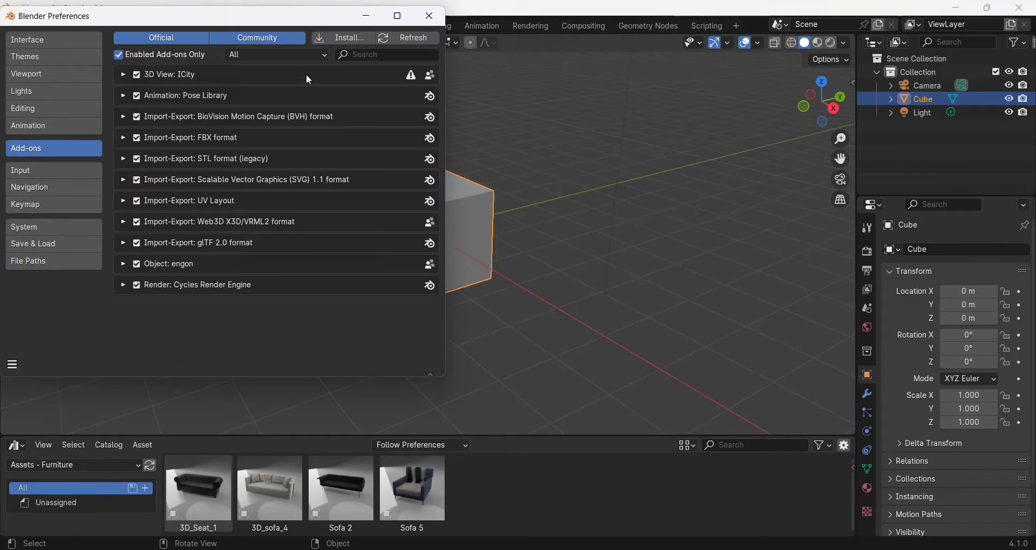
pyautogui.click(356, 37)
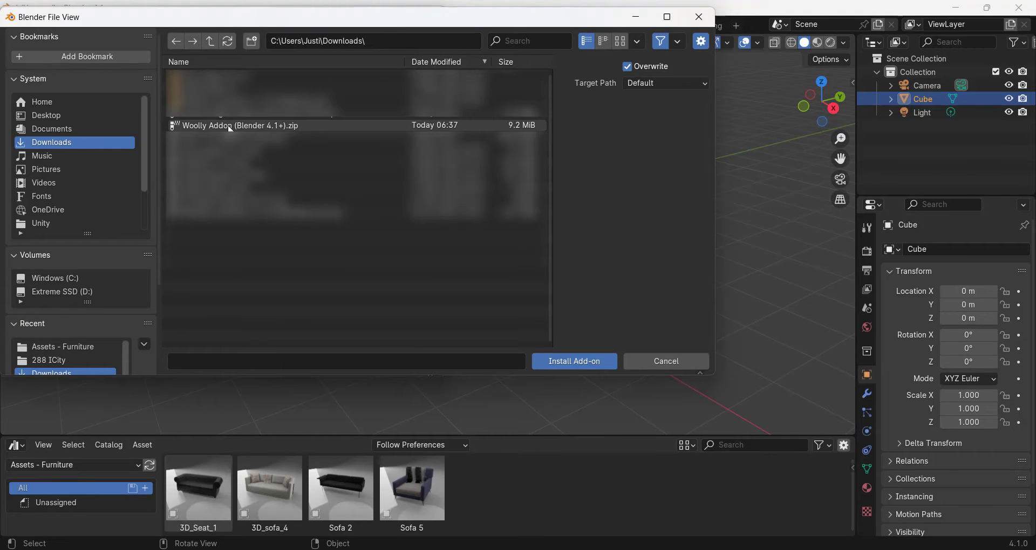
pyautogui.doubleClick(229, 127)
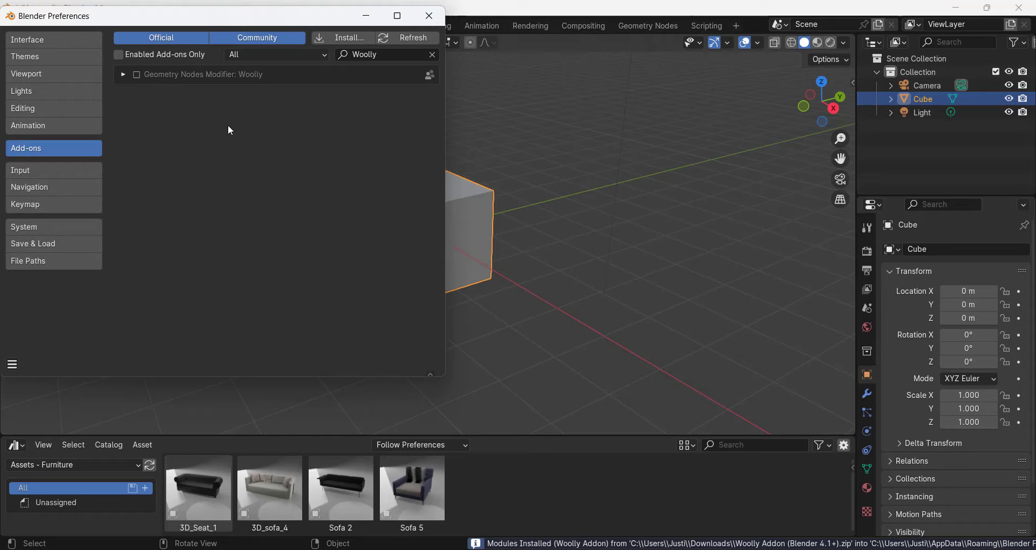
pyautogui.click(137, 73)
pyautogui.click(124, 73)
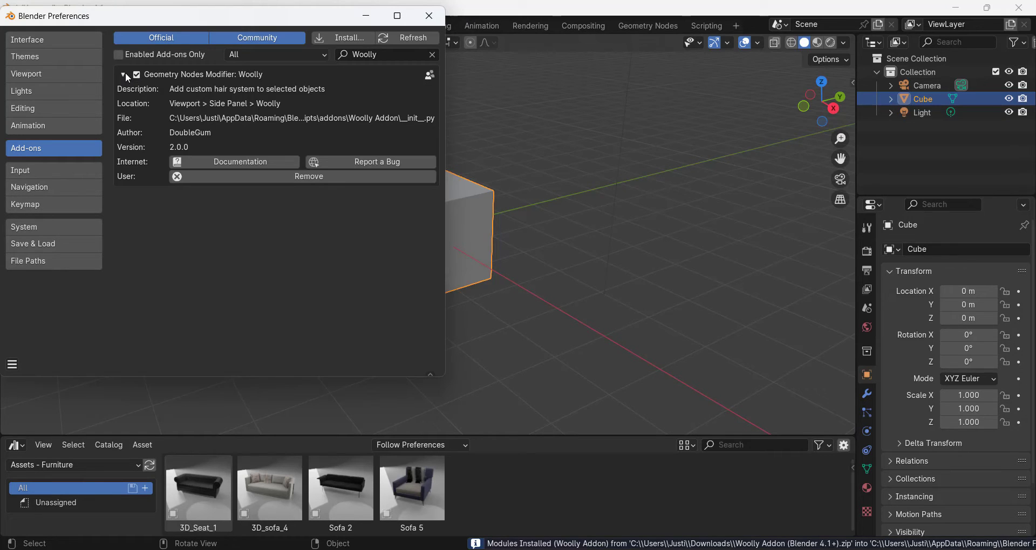
pyautogui.click(430, 16)
# Step: Use the Woolly sidebar tools to add felt to the cube as a new Curves hair object
pyautogui.press('n')
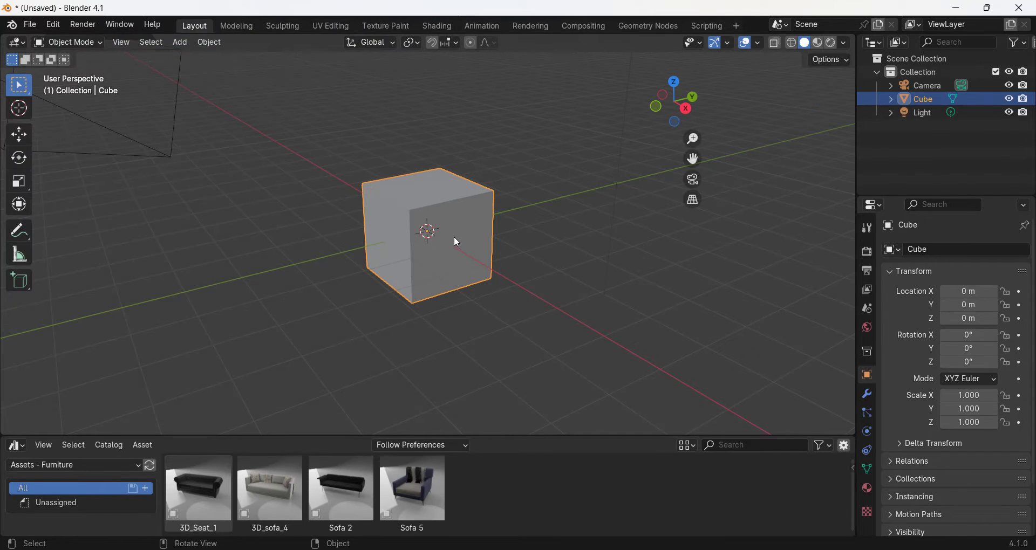
pyautogui.click(847, 259)
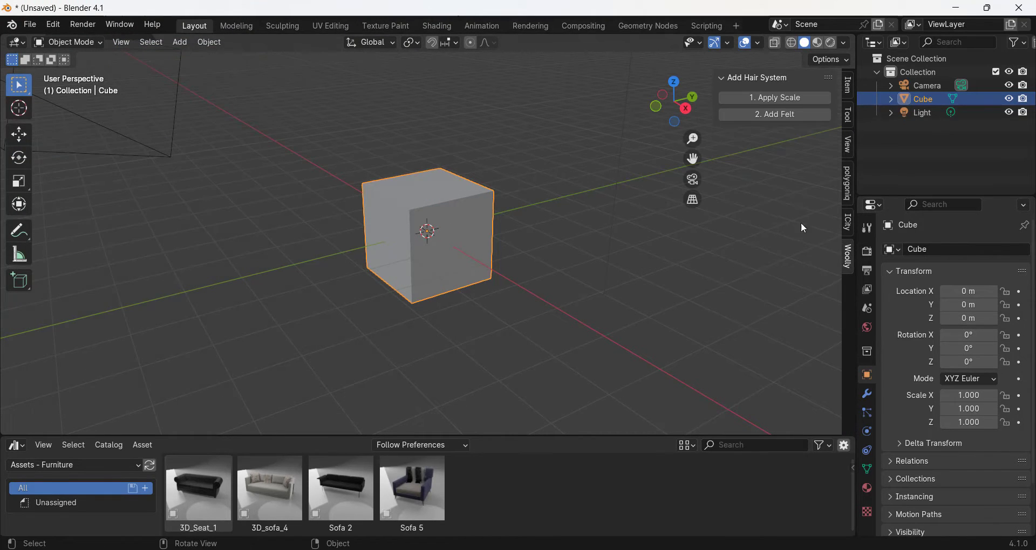
pyautogui.moveTo(439, 209); pyautogui.dragTo(436, 206, button='middle')
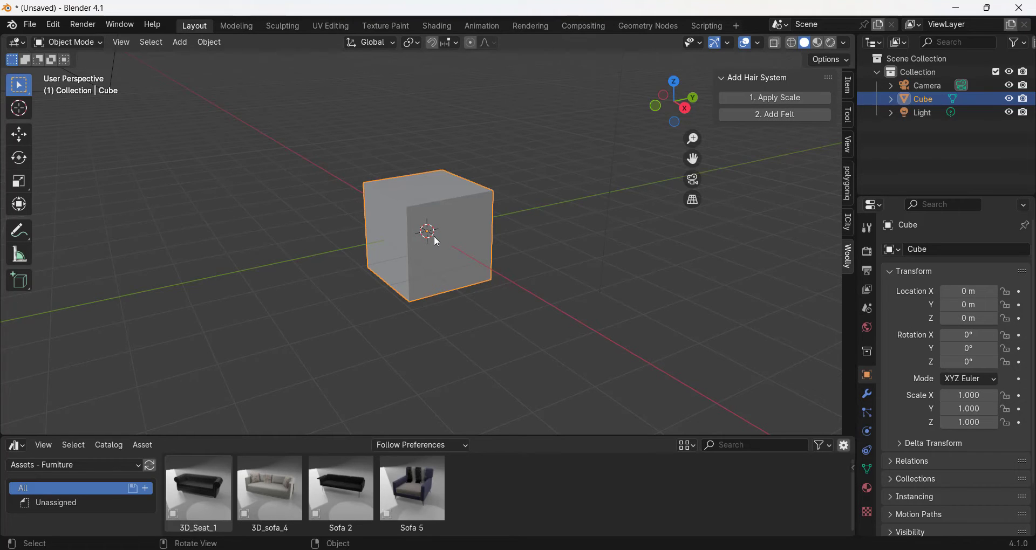
pyautogui.moveTo(434, 235); pyautogui.dragTo(543, 203, button='middle')
pyautogui.click(776, 115)
pyautogui.scroll(3, 416, 254)
pyautogui.scroll(-3, 401, 232)
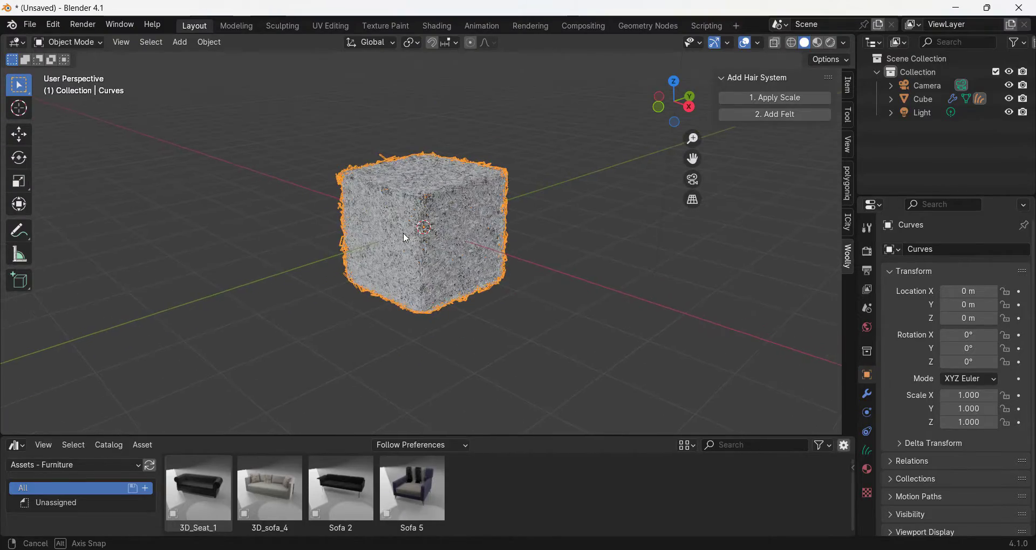
pyautogui.scroll(-2, 481, 240)
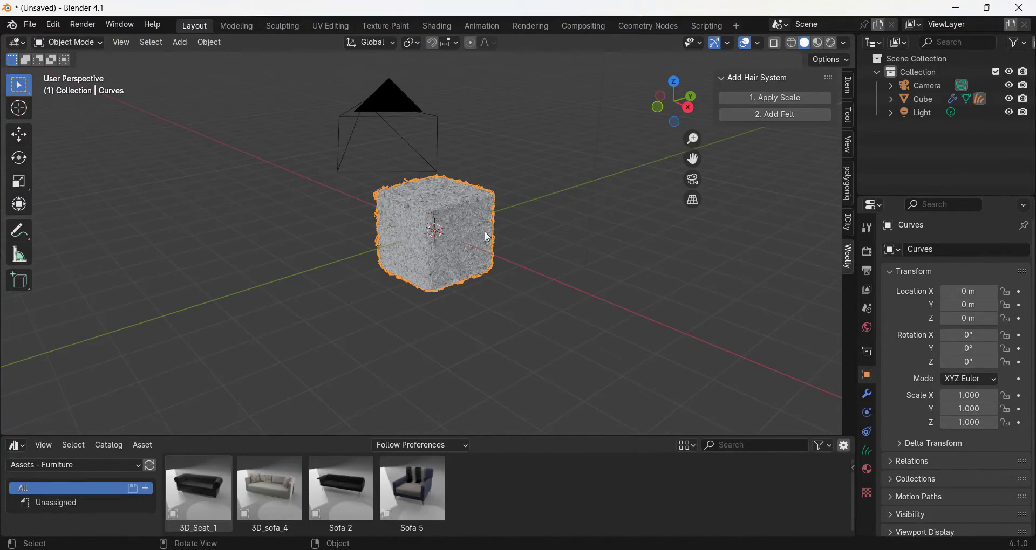
# Step: Move the cube aside, add a UV sphere, and coat it in Woolly felt hair
pyautogui.press('g')
pyautogui.click(514, 229)
pyautogui.hotkey('shift', 'a')
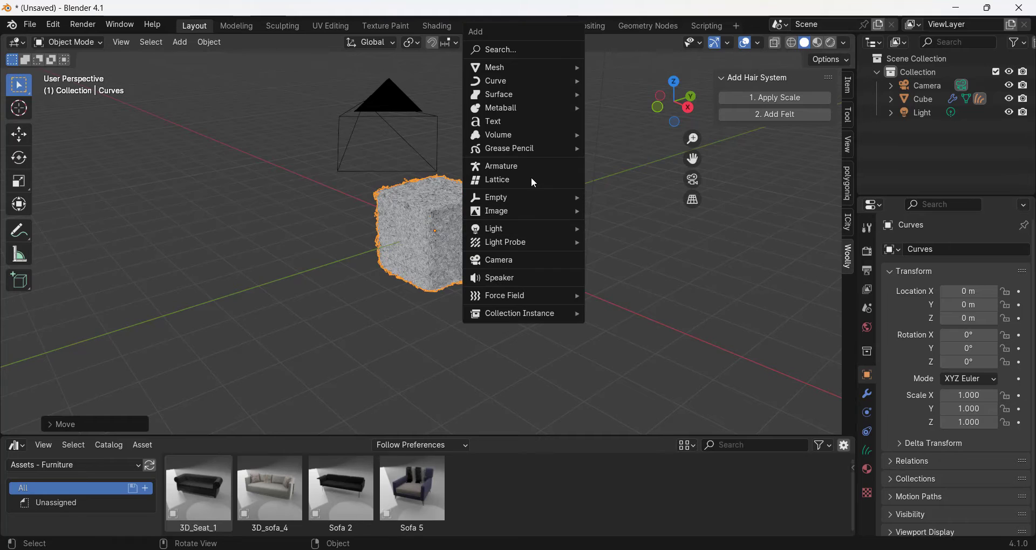
pyautogui.moveTo(538, 67)
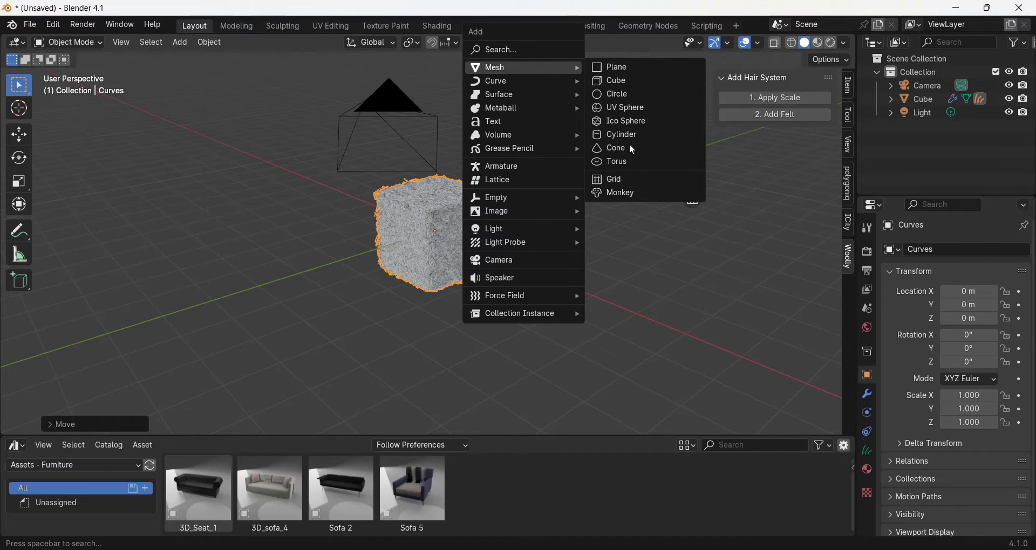
pyautogui.click(619, 108)
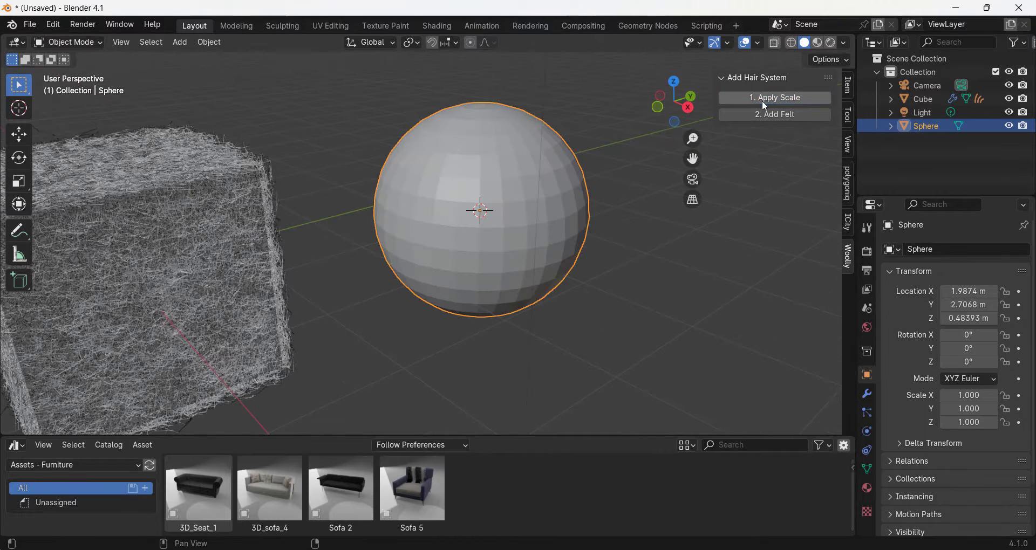
pyautogui.click(767, 115)
# Step: View both furry objects in Material Preview, then in rendered shading
pyautogui.moveTo(542, 221); pyautogui.dragTo(655, 135, button='middle')
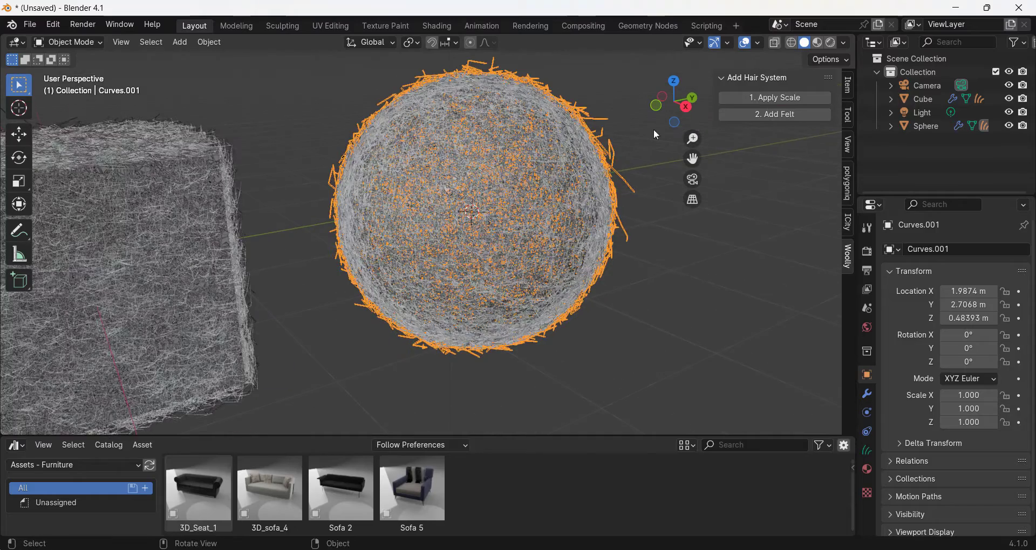
pyautogui.press('z')
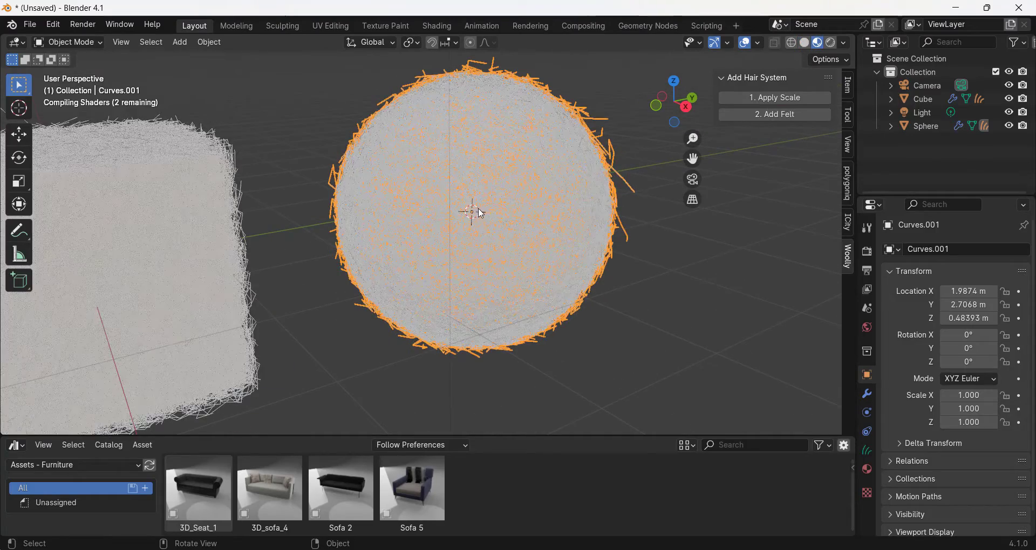
pyautogui.moveTo(472, 210)
pyautogui.mouseDown(button='middle')
pyautogui.moveTo(491, 229)
pyautogui.moveTo(503, 219)
pyautogui.moveTo(471, 225)
pyautogui.mouseUp(button='middle')
pyautogui.scroll(-3, 471, 225)
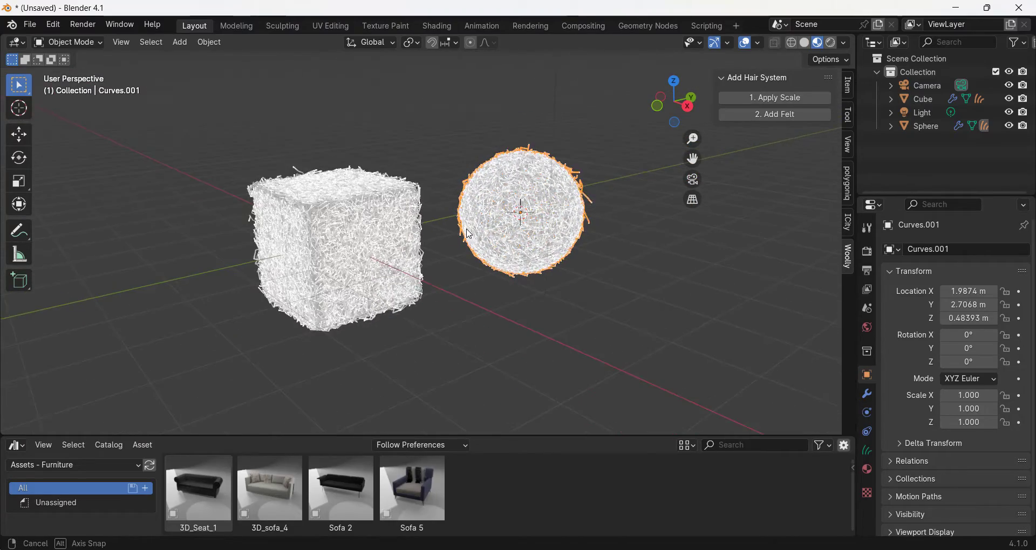
pyautogui.click(832, 44)
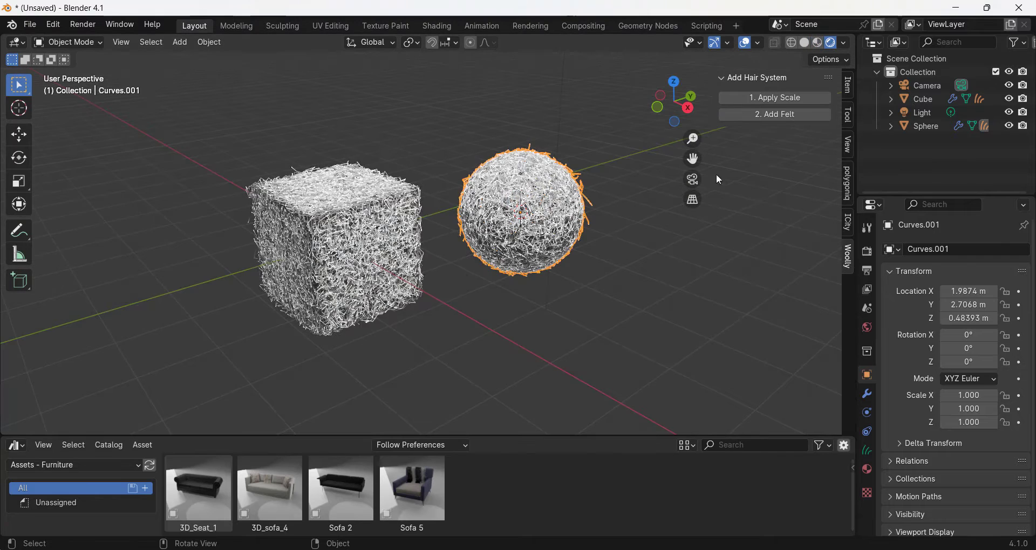
# Step: Add an area light to the scene
pyautogui.hotkey('shift', 'a')
pyautogui.moveTo(467, 276)
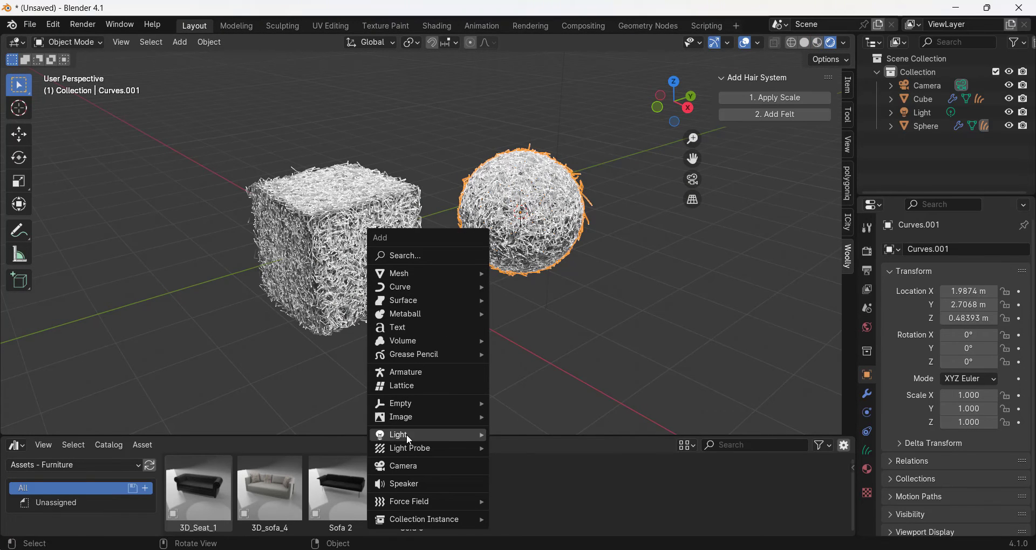
pyautogui.moveTo(407, 435)
pyautogui.click(530, 480)
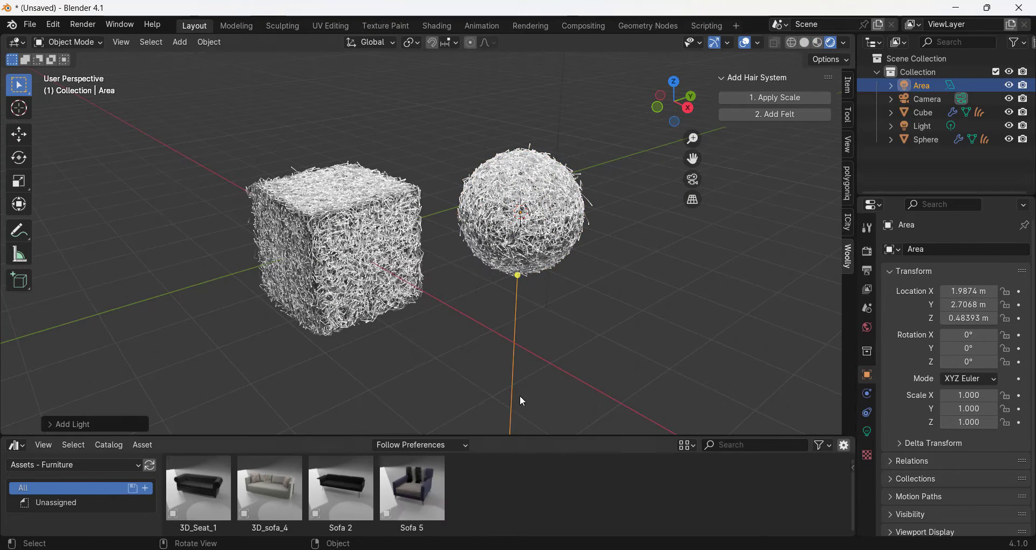
# Step: Set the render engine to Cycles with GPU Compute and enable Viewport Denoise
pyautogui.click(867, 252)
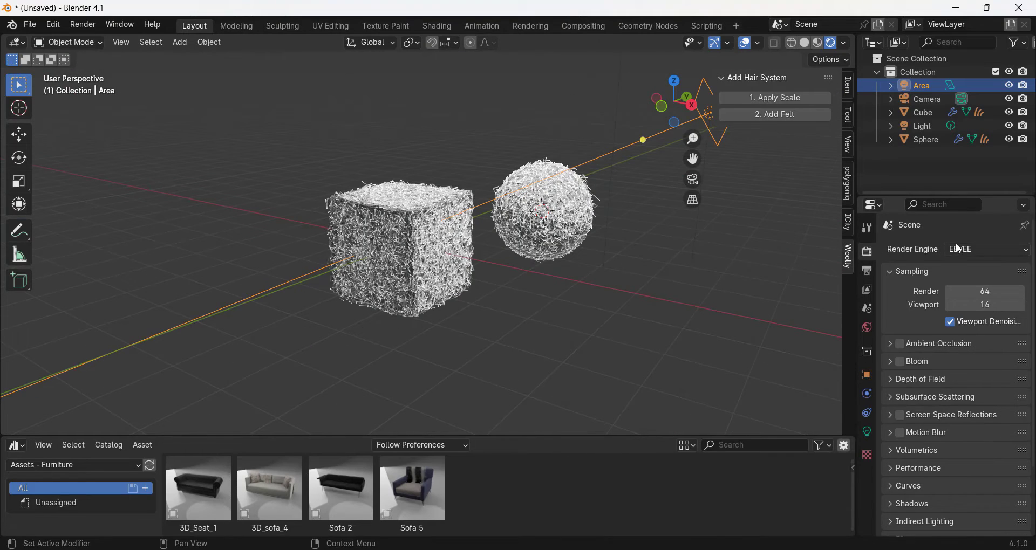
pyautogui.click(990, 250)
pyautogui.click(970, 291)
pyautogui.click(966, 282)
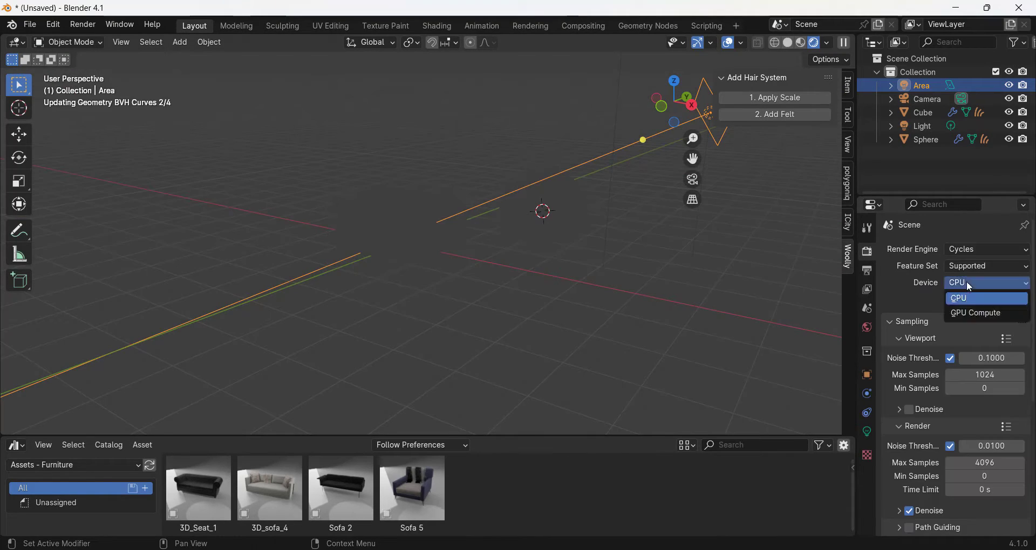
pyautogui.click(974, 310)
pyautogui.scroll(3, 218, 319)
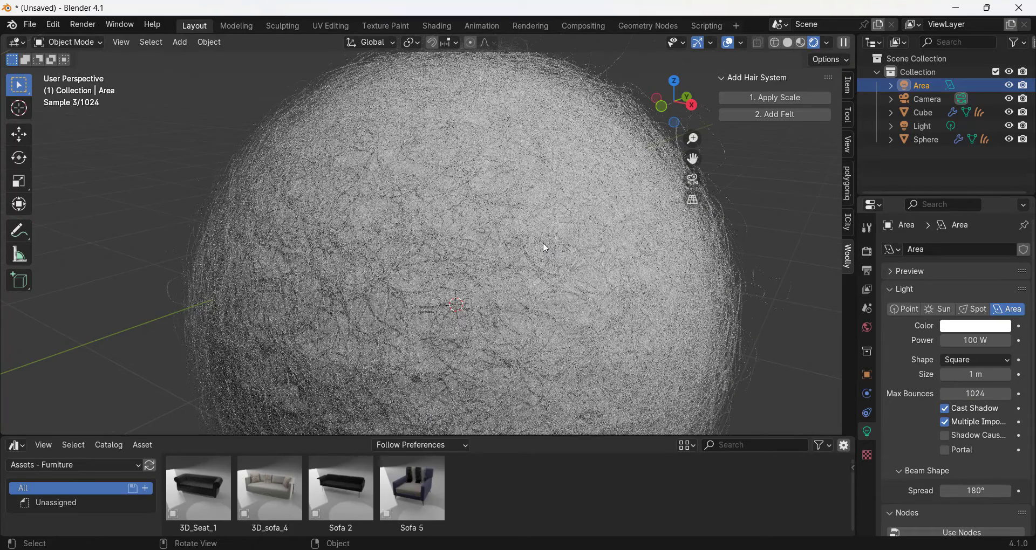
pyautogui.click(867, 253)
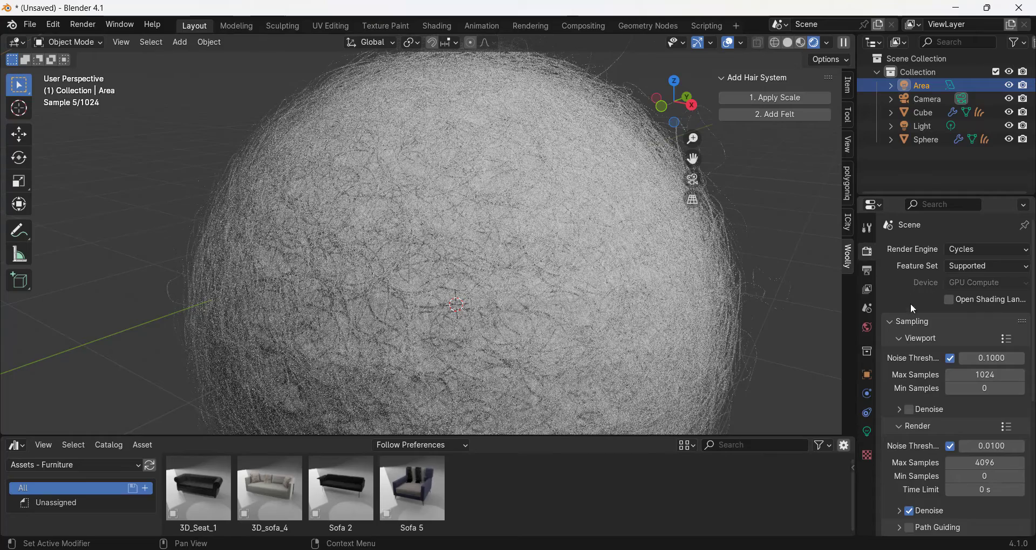
pyautogui.click(911, 411)
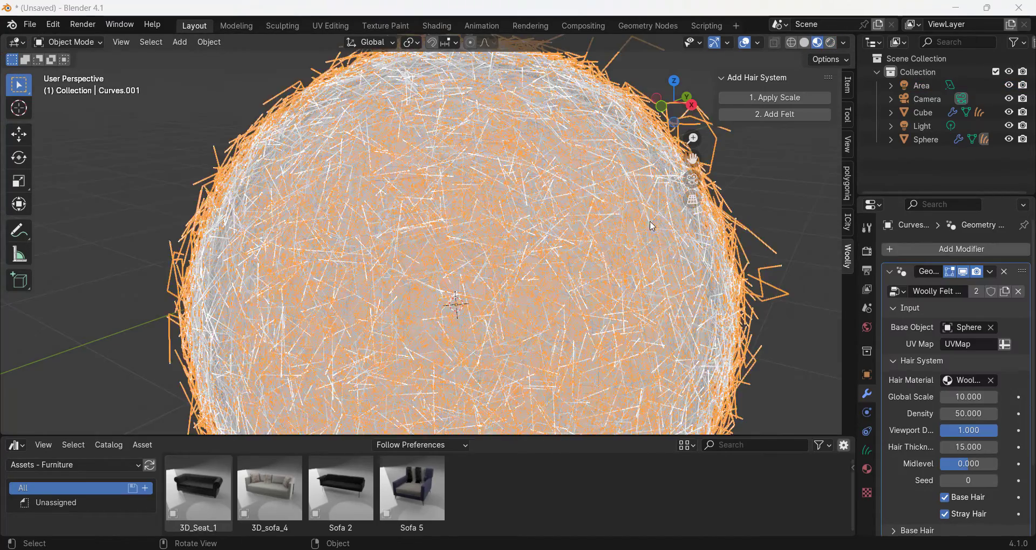
pyautogui.moveTo(539, 253); pyautogui.dragTo(493, 208, button='middle')
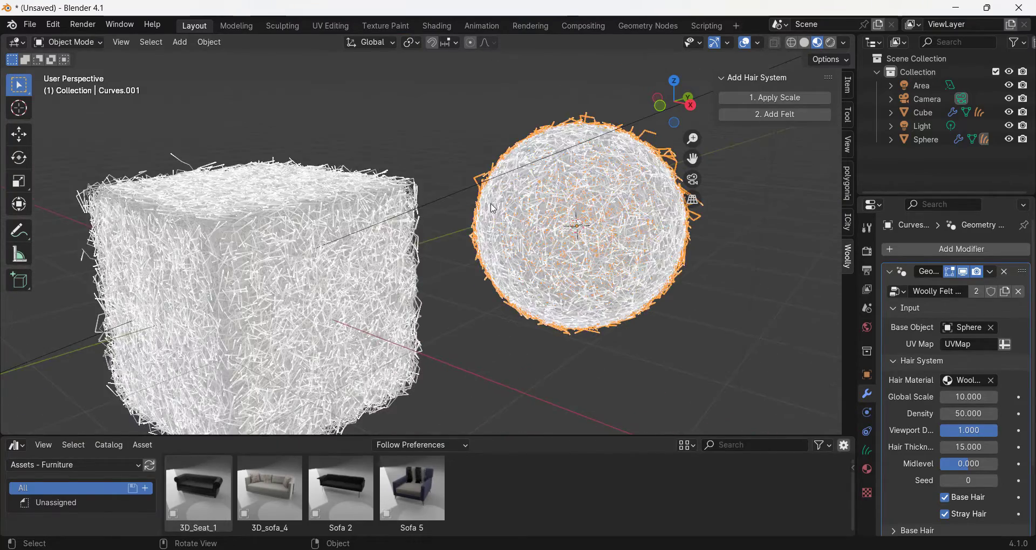
# Step: Set the sphere felt's Global Scale 4.440, Density 49.320 and Hair Thickness 22.990
pyautogui.scroll(-2, 493, 209)
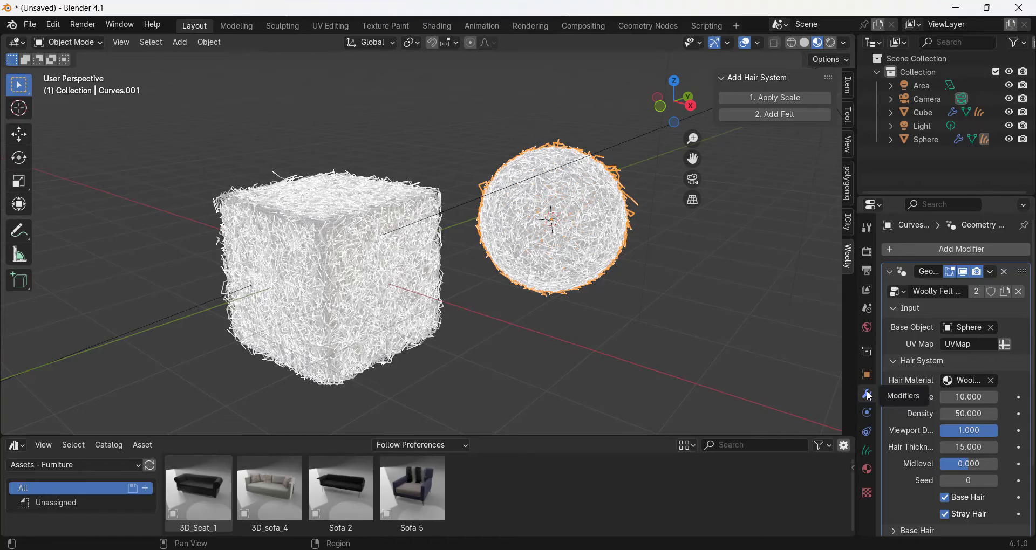
pyautogui.moveTo(853, 341); pyautogui.dragTo(739, 341)
pyautogui.scroll(2, 497, 210)
pyautogui.scroll(2, 497, 210)
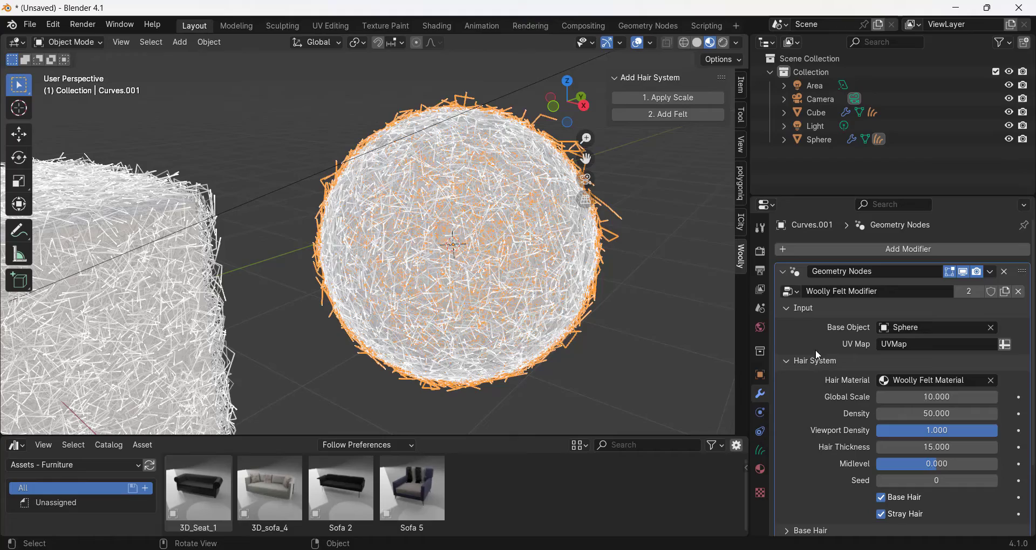
pyautogui.moveTo(938, 397); pyautogui.dragTo(928, 454)
pyautogui.scroll(2, 534, 231)
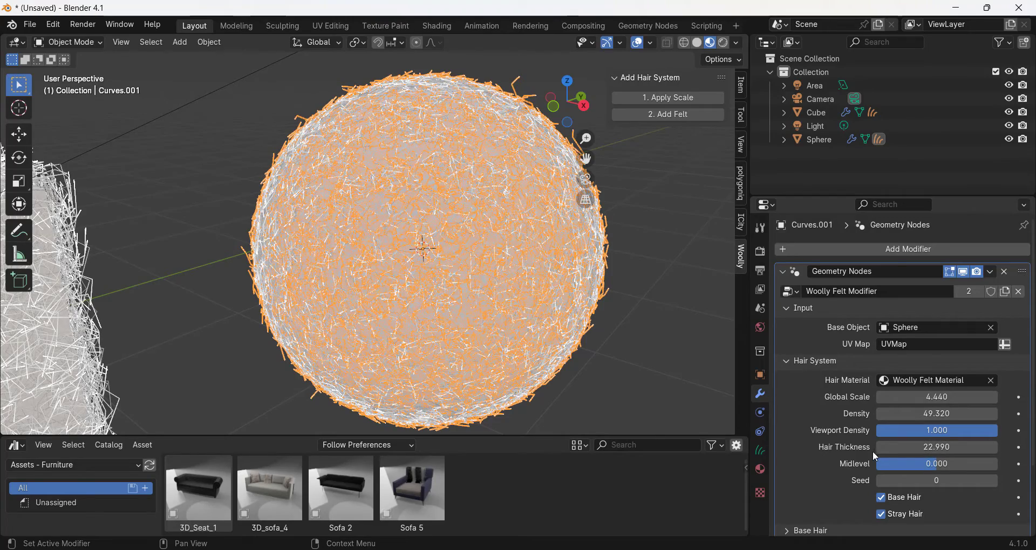
pyautogui.moveTo(440, 298)
pyautogui.mouseDown(button='middle')
pyautogui.moveTo(388, 192)
pyautogui.moveTo(412, 194)
pyautogui.mouseUp(button='middle')
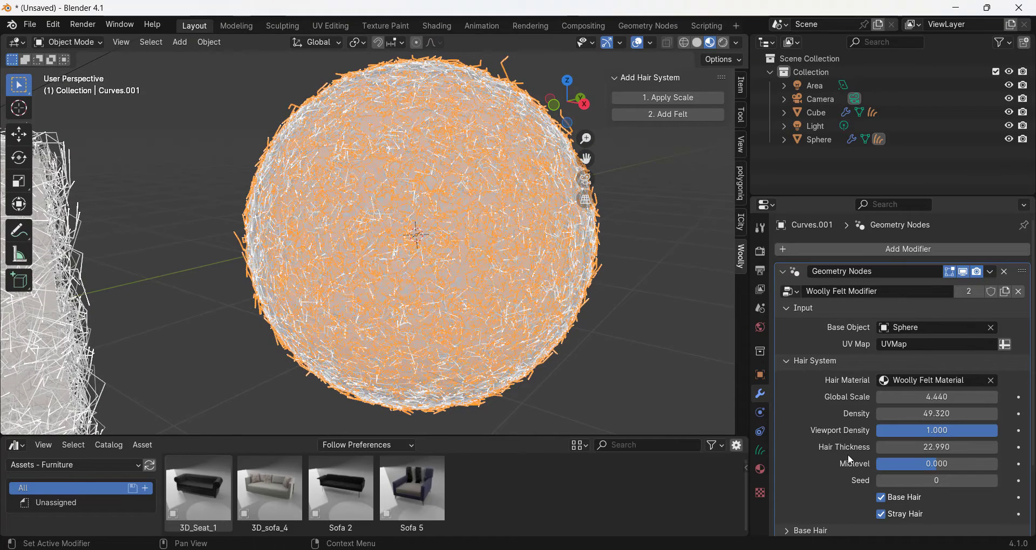
# Step: Expand Stray Hair and raise its Density % to 0.057
pyautogui.scroll(-4, 849, 456)
pyautogui.click(787, 446)
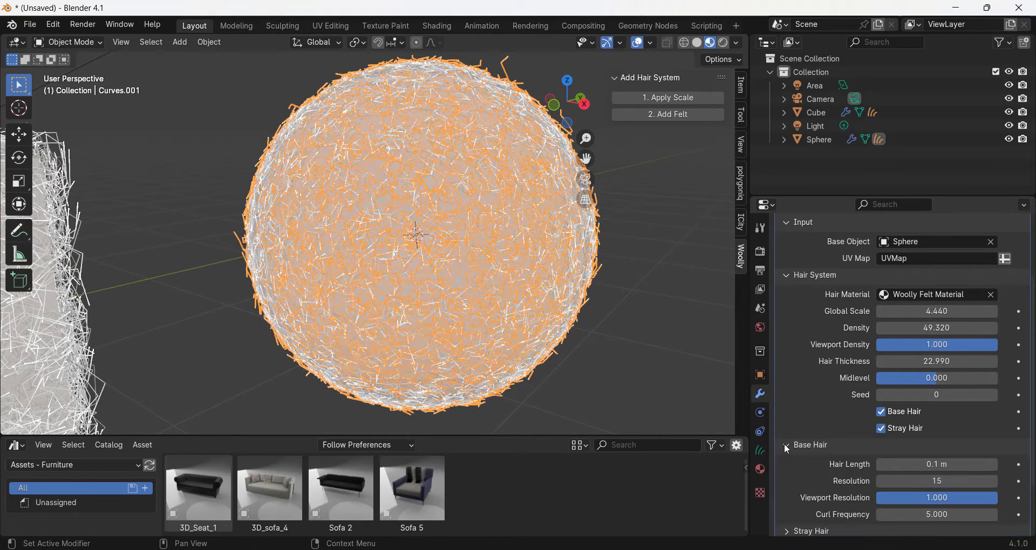
pyautogui.click(788, 445)
pyautogui.click(787, 463)
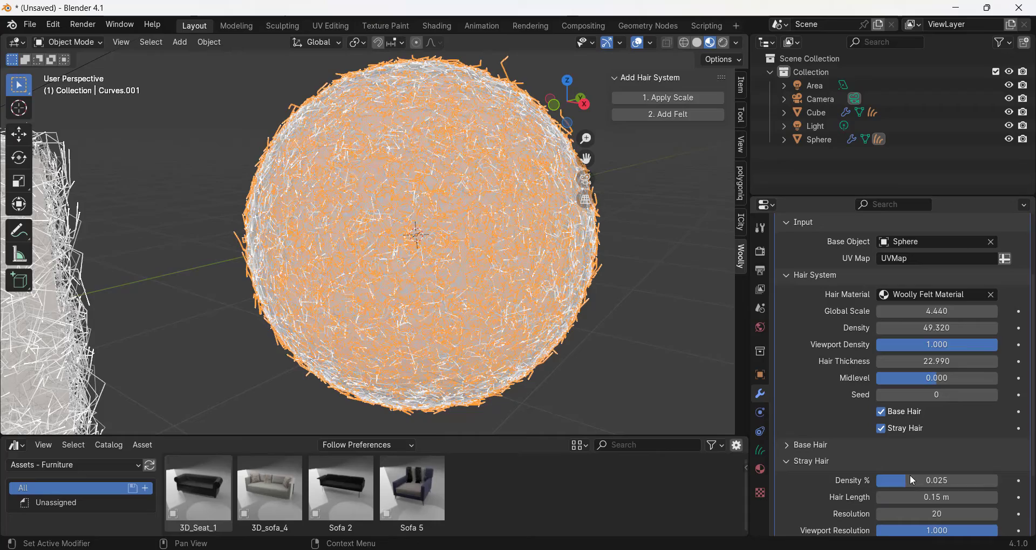
pyautogui.moveTo(910, 475); pyautogui.dragTo(939, 475)
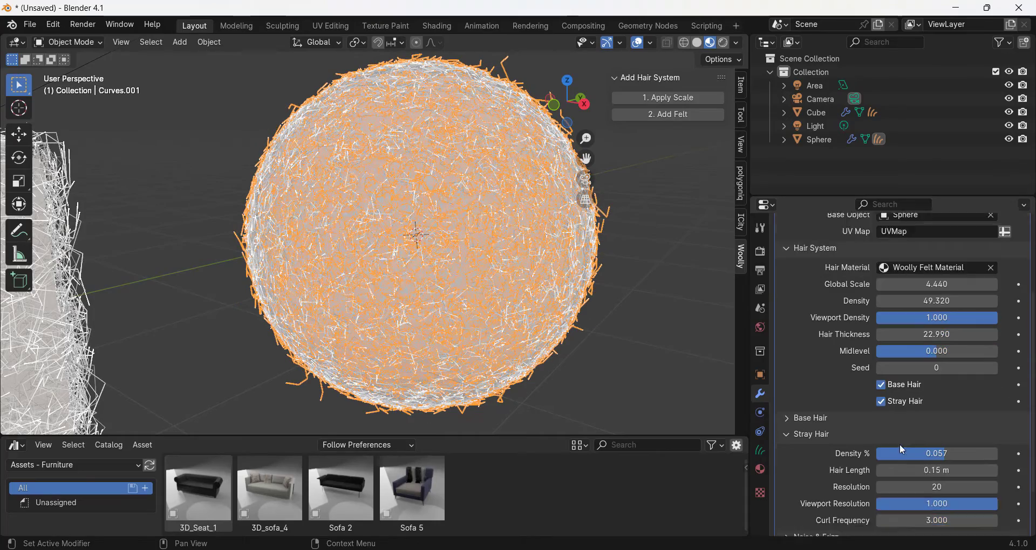
# Step: Soften the Noise & Frizz scale, then collapse that section
pyautogui.scroll(-4, 899, 445)
pyautogui.scroll(-2, 817, 479)
pyautogui.moveTo(917, 443); pyautogui.dragTo(929, 459)
pyautogui.click(787, 424)
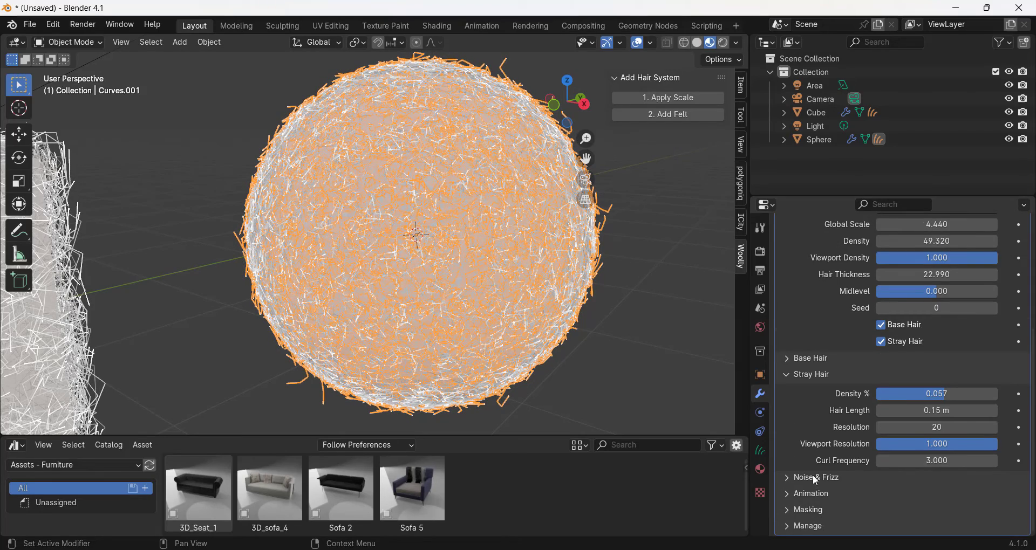
pyautogui.scroll(5, 834, 381)
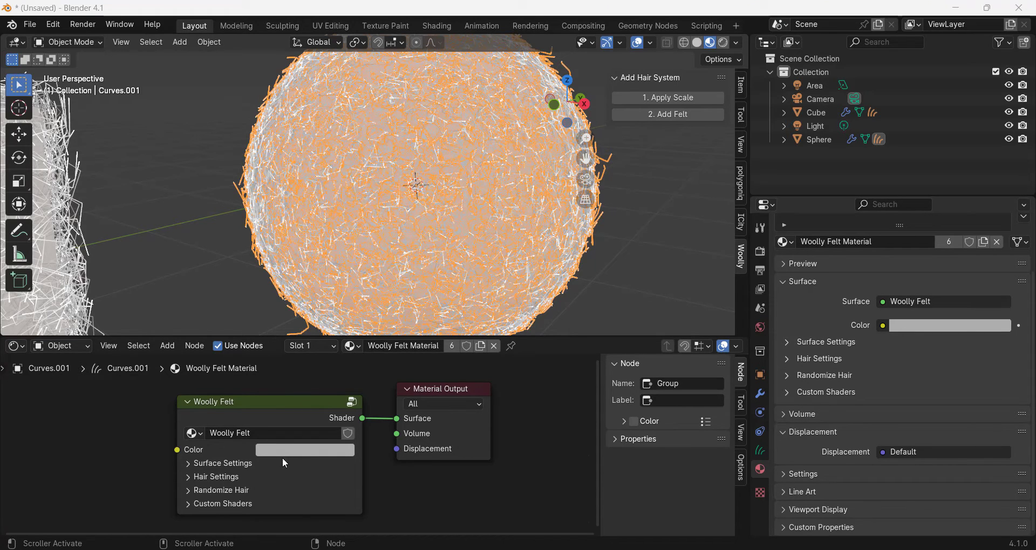
# Step: Change the Woolly Felt node's colour from orange to red
pyautogui.click(298, 457)
pyautogui.moveTo(310, 293); pyautogui.dragTo(303, 333)
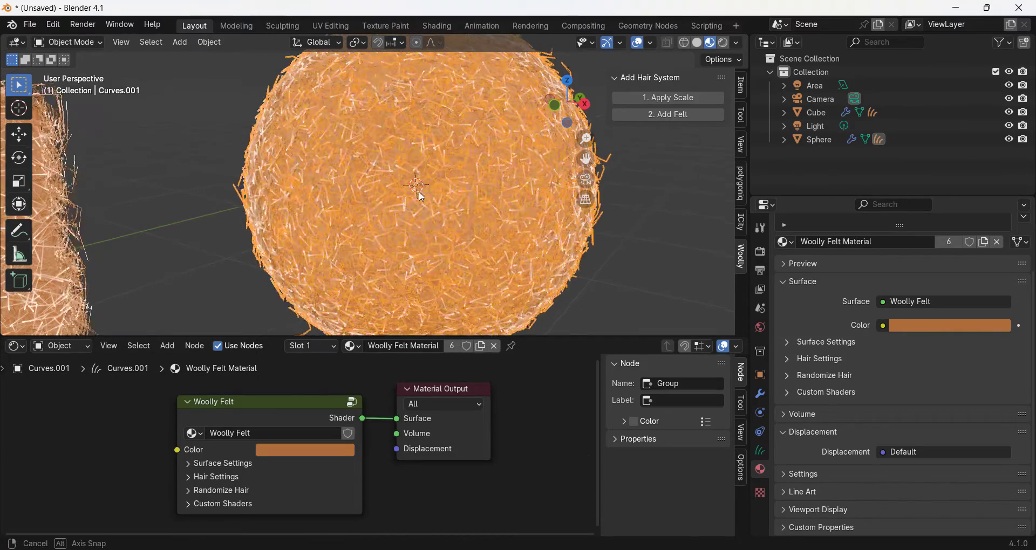
pyautogui.scroll(3, 433, 192)
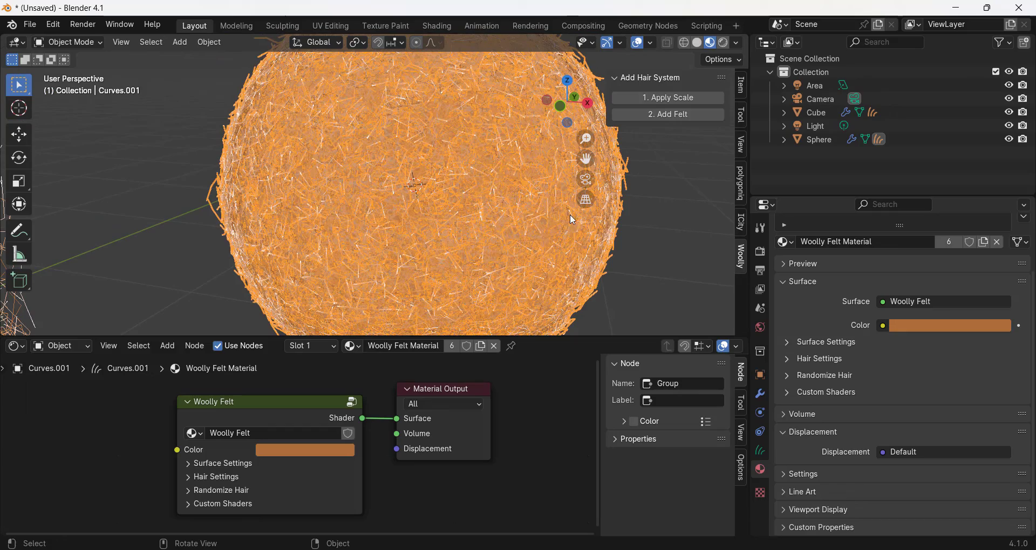
pyautogui.scroll(-1, 514, 200)
pyautogui.scroll(-1, 504, 212)
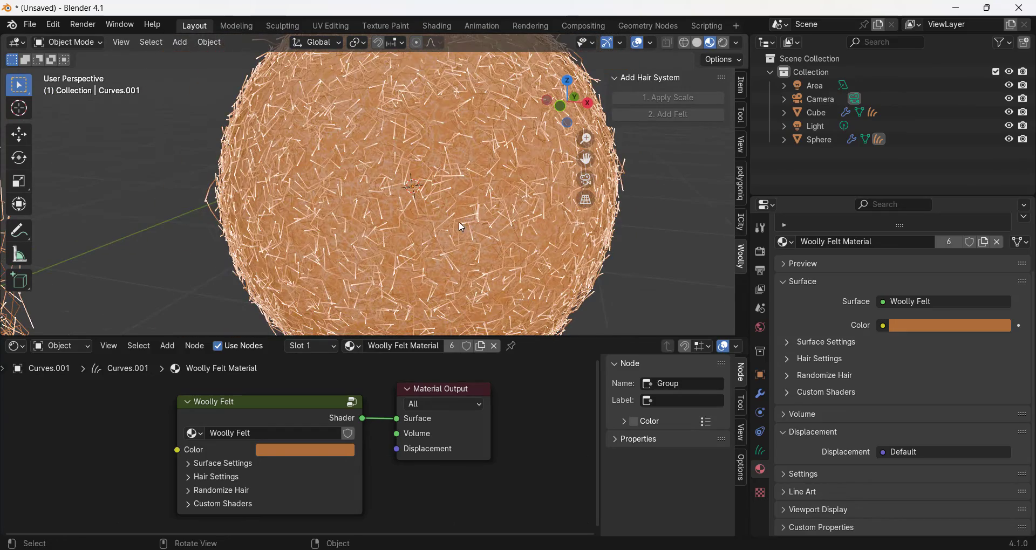
pyautogui.click(311, 449)
pyautogui.moveTo(319, 331); pyautogui.dragTo(321, 354)
# Step: Expand Randomize Hair and set Random Color to 0.223
pyautogui.scroll(-3, 450, 188)
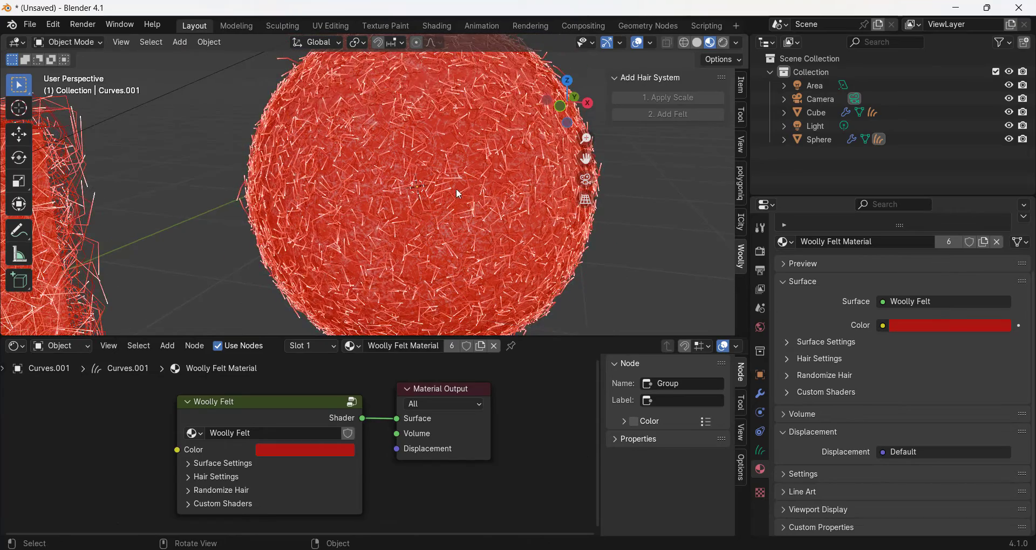
pyautogui.click(205, 464)
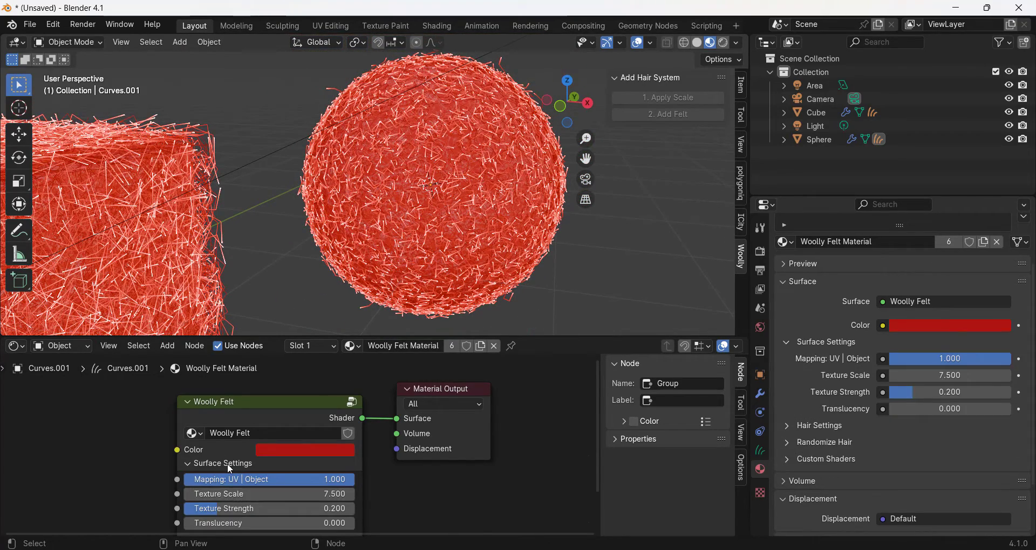
pyautogui.click(226, 464)
pyautogui.scroll(-1, 260, 464)
pyautogui.click(221, 487)
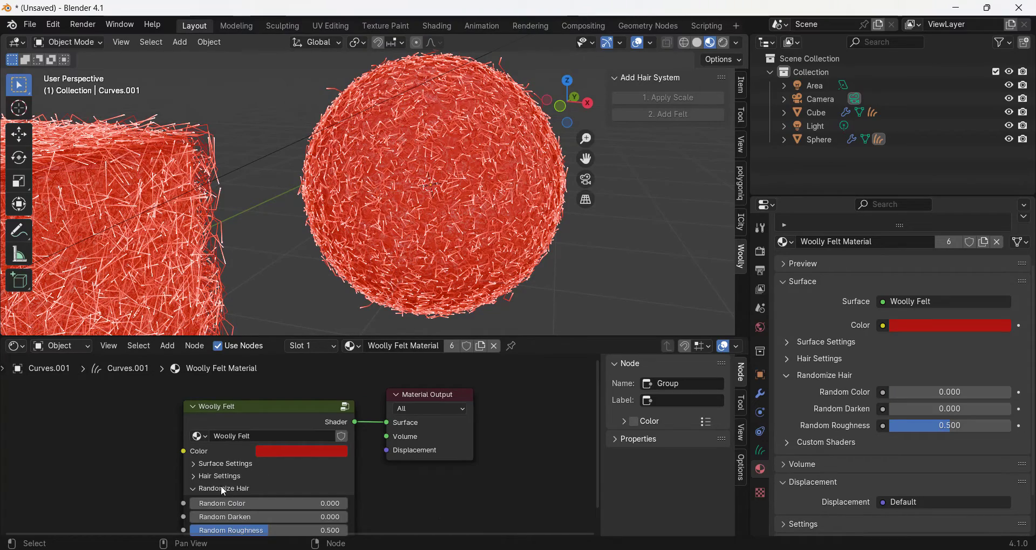
pyautogui.moveTo(245, 505); pyautogui.dragTo(280, 505)
pyautogui.scroll(-1, 258, 531)
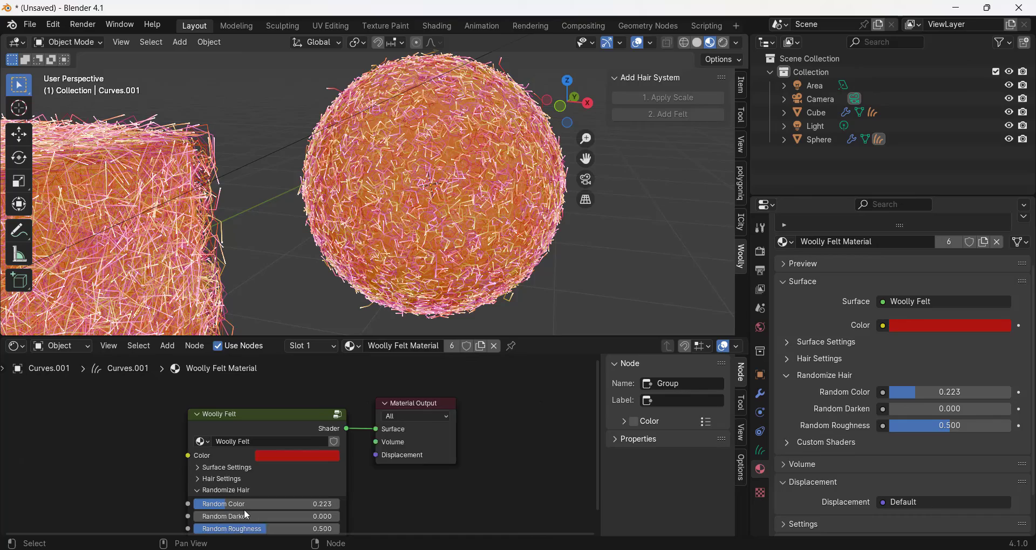
pyautogui.scroll(1, 259, 524)
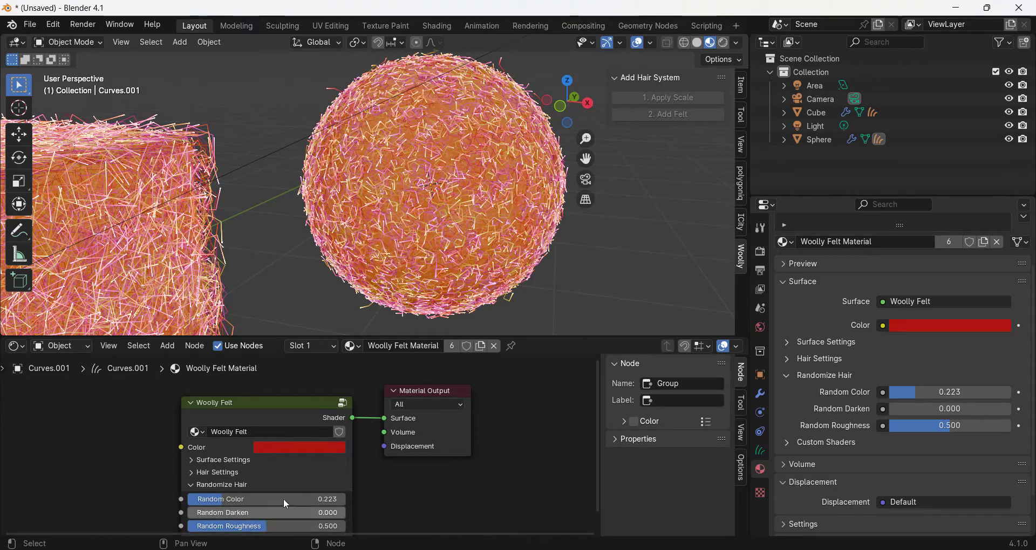
pyautogui.scroll(-1, 283, 503)
pyautogui.moveTo(285, 505); pyautogui.dragTo(301, 492, button='middle')
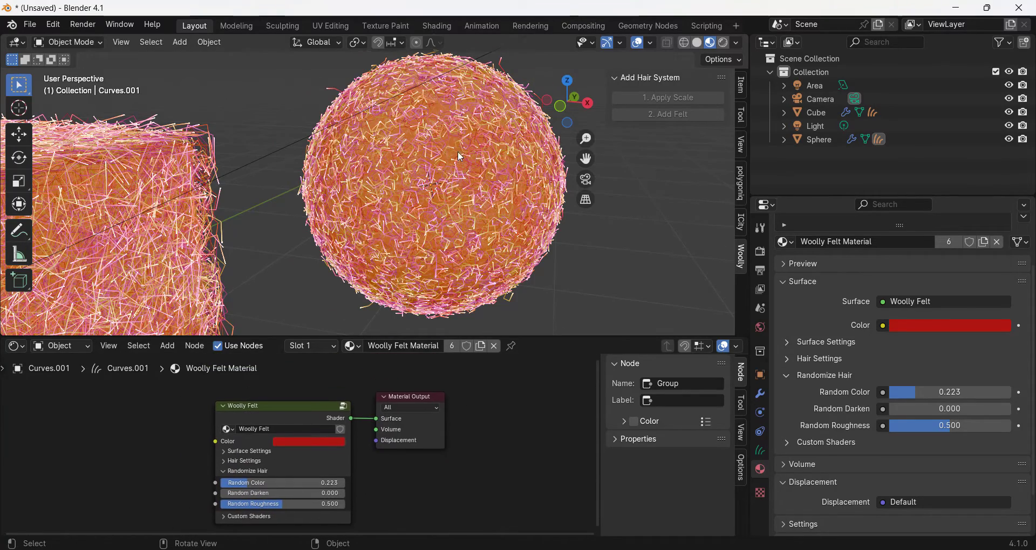
pyautogui.scroll(2, 457, 151)
pyautogui.moveTo(474, 161)
pyautogui.mouseDown(button='middle')
pyautogui.moveTo(419, 159)
pyautogui.moveTo(471, 161)
pyautogui.mouseUp(button='middle')
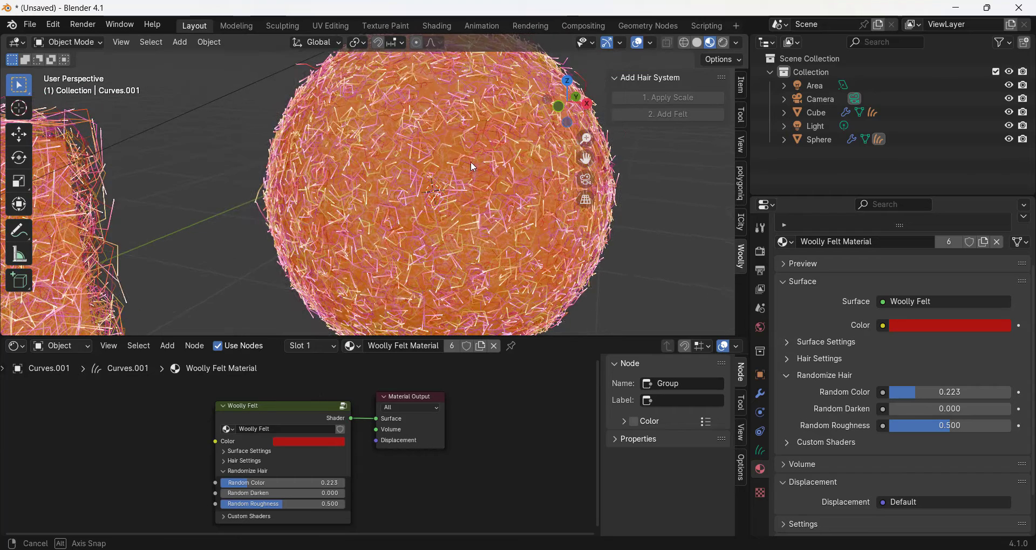
# Step: Switch the viewport to Rendered shading and zoom in on the red felt sphere
pyautogui.click(724, 44)
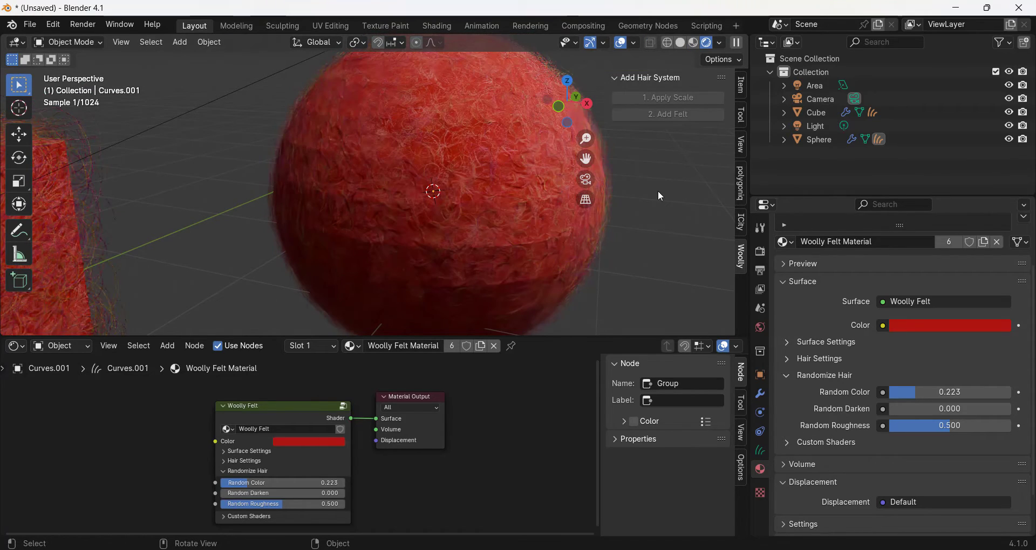
pyautogui.scroll(3, 510, 181)
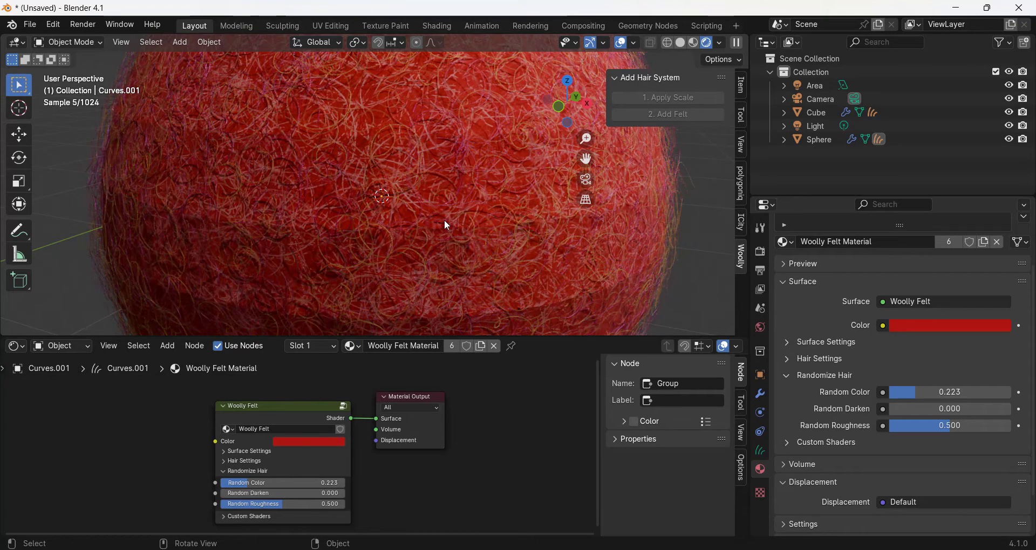
pyautogui.moveTo(496, 217)
pyautogui.mouseDown(button='middle')
pyautogui.moveTo(515, 218)
pyautogui.moveTo(509, 212)
pyautogui.mouseUp(button='middle')
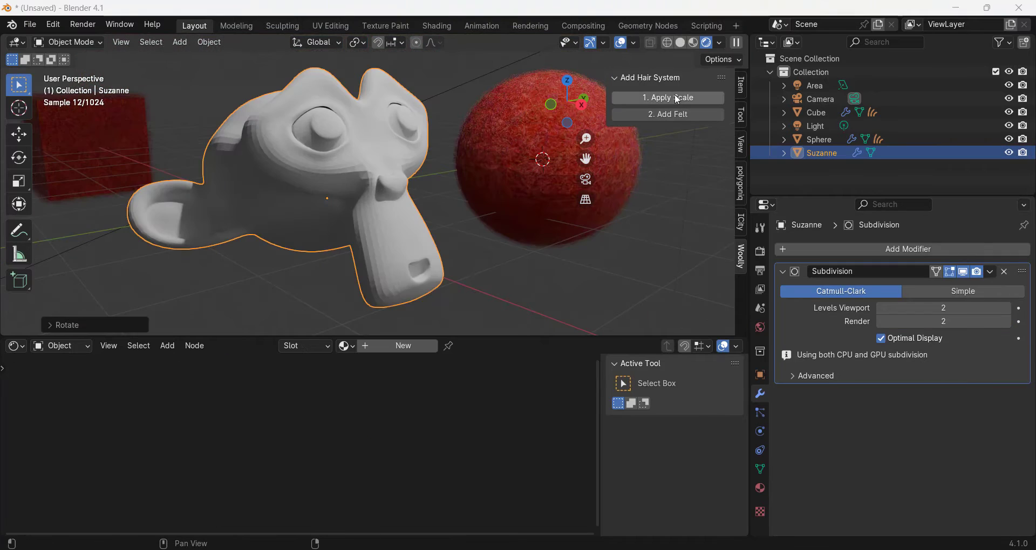
# Step: Shade Suzanne smooth, apply its scale, and add Woolly felt hair as Curves.002
pyautogui.rightClick(324, 219)
pyautogui.click(294, 222)
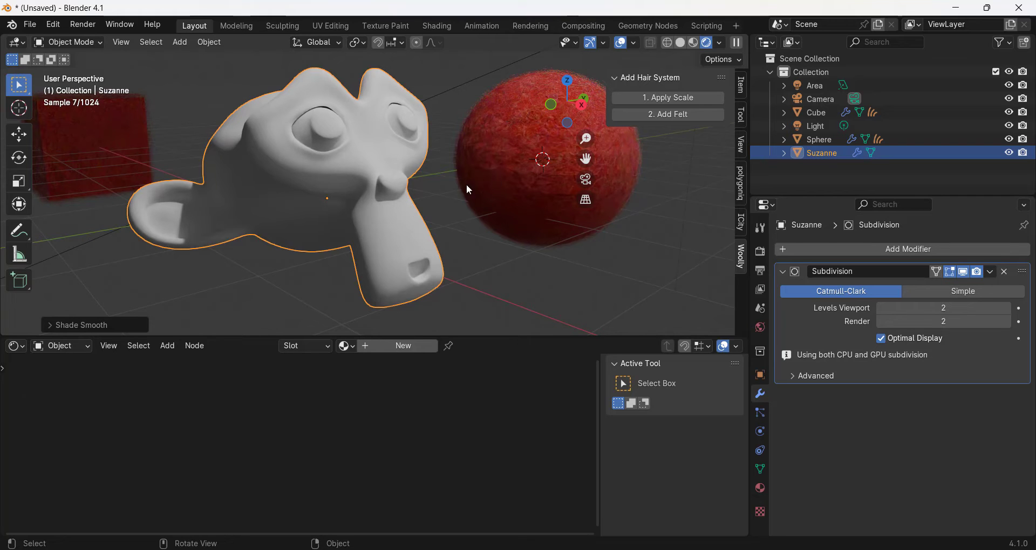
pyautogui.click(675, 98)
pyautogui.click(669, 115)
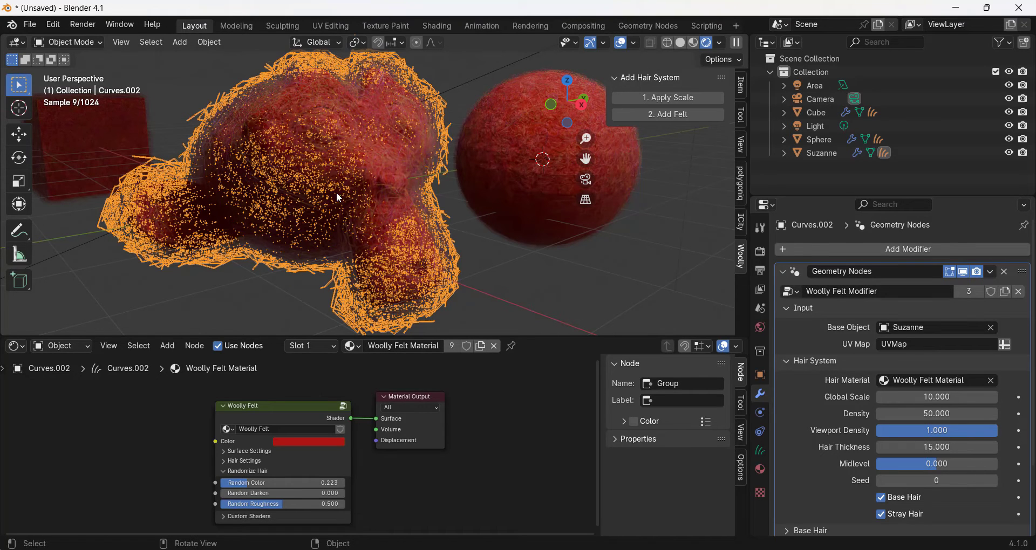
# Step: Make a single-user copy of Suzanne's hair felt material, Woolly Felt Material.001
pyautogui.click(760, 469)
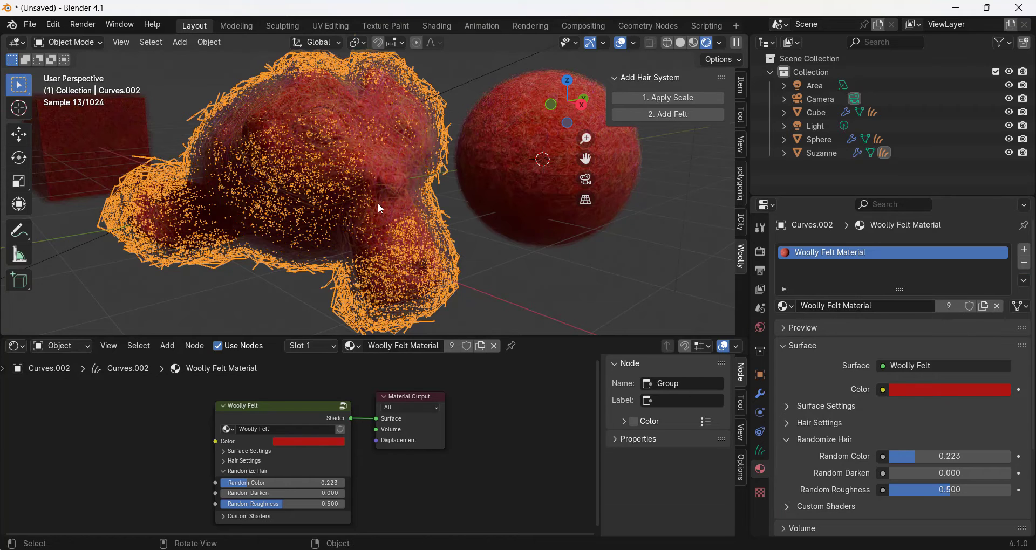
pyautogui.click(457, 253)
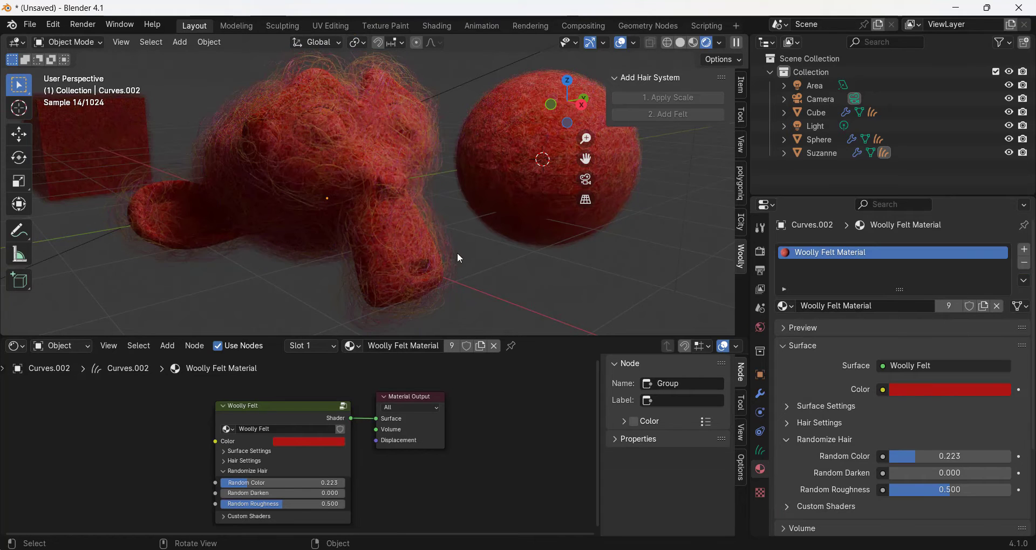
pyautogui.click(369, 185)
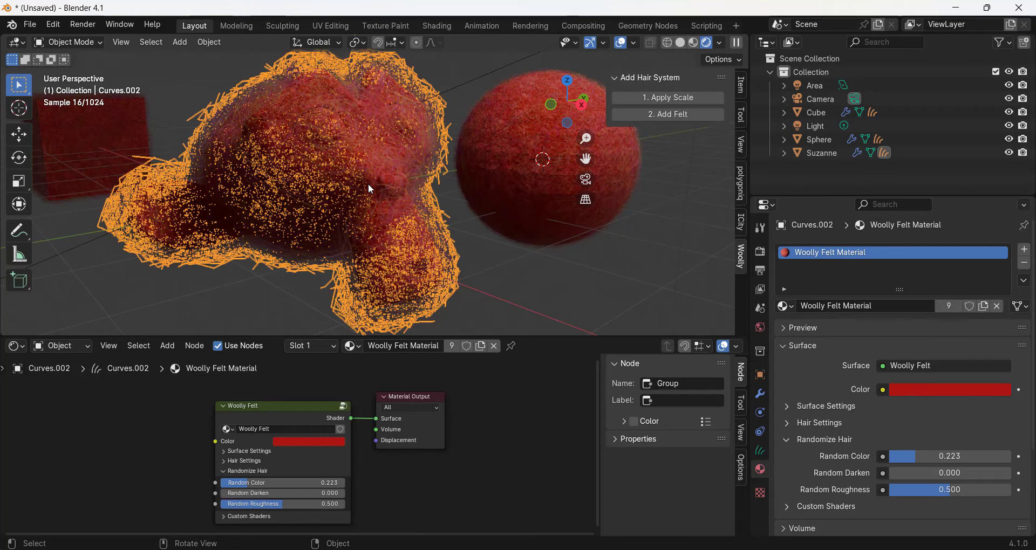
pyautogui.click(949, 305)
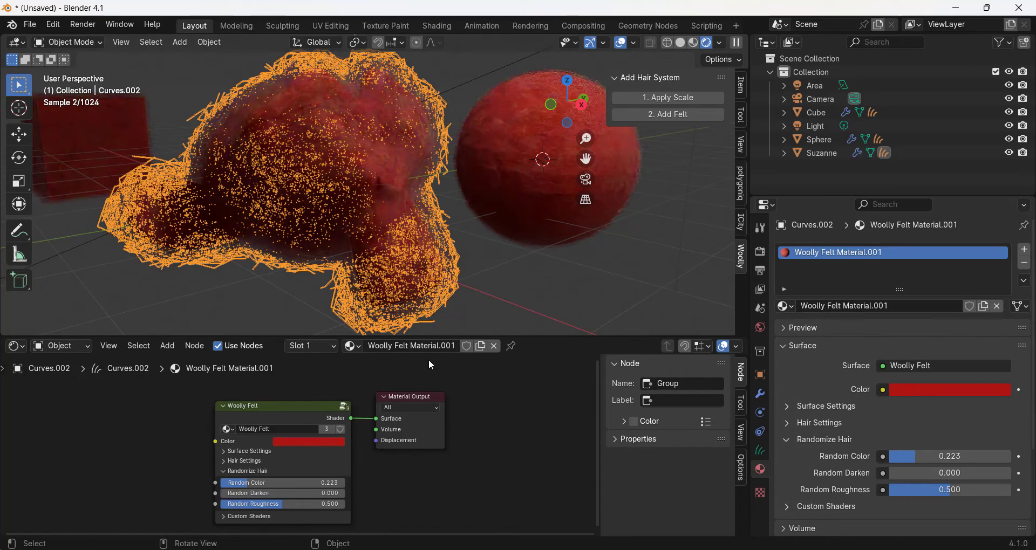
# Step: Set the copied felt material's colour to saturated blue and Random Color to 0.000
pyautogui.click(301, 442)
pyautogui.click(320, 327)
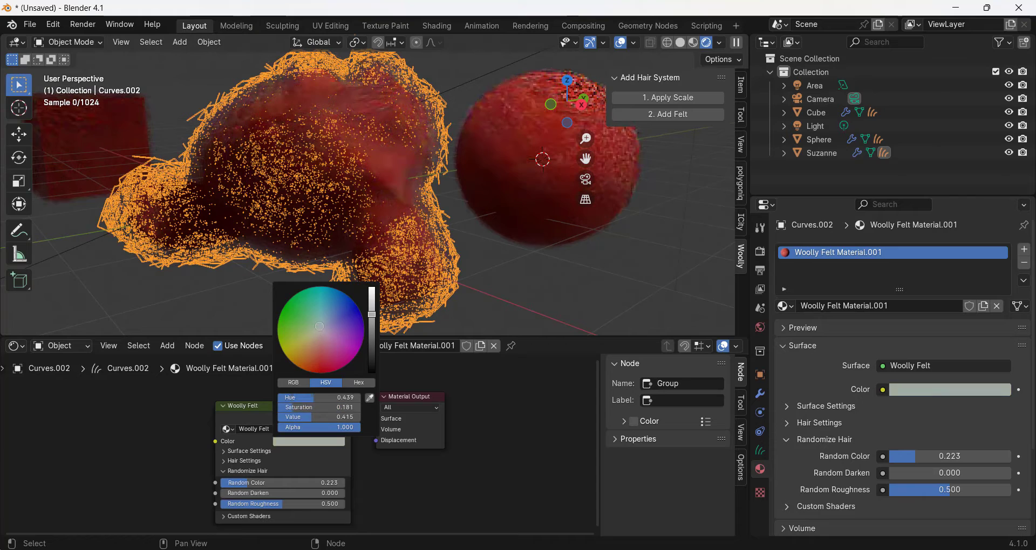
pyautogui.moveTo(320, 327); pyautogui.dragTo(343, 302)
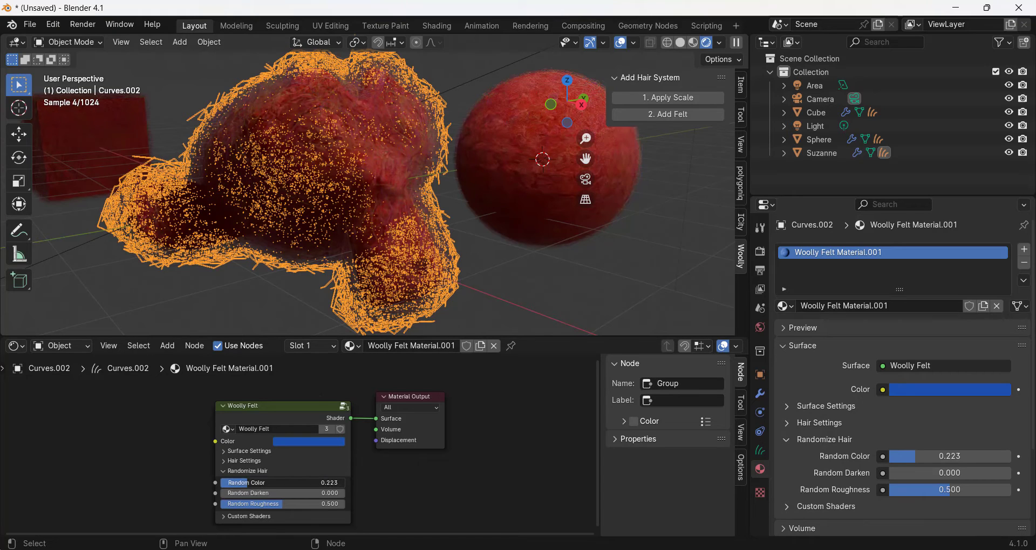
pyautogui.moveTo(282, 483); pyautogui.dragTo(232, 483)
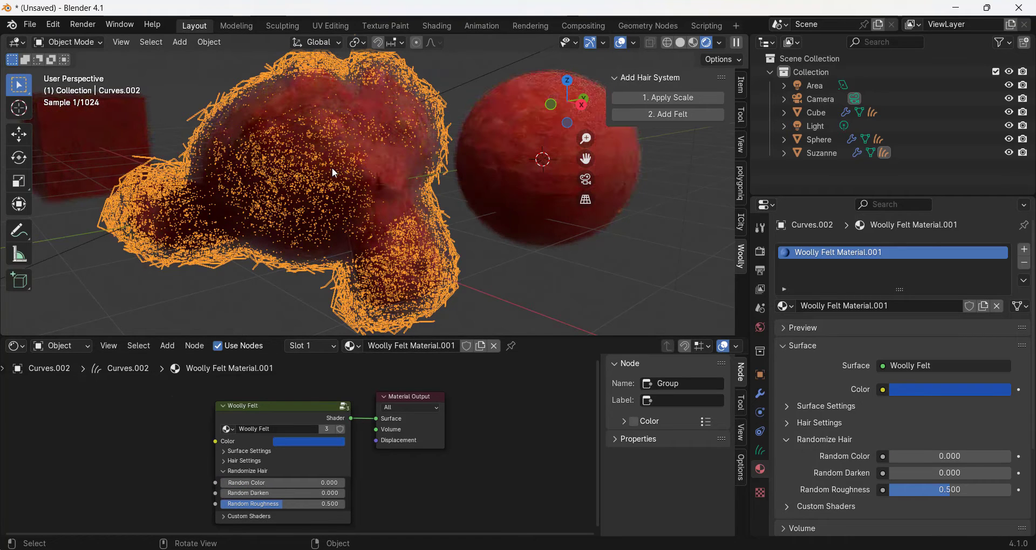
# Step: Set the felt modifier's Hair Material to Woolly Felt Material.001
pyautogui.click(760, 394)
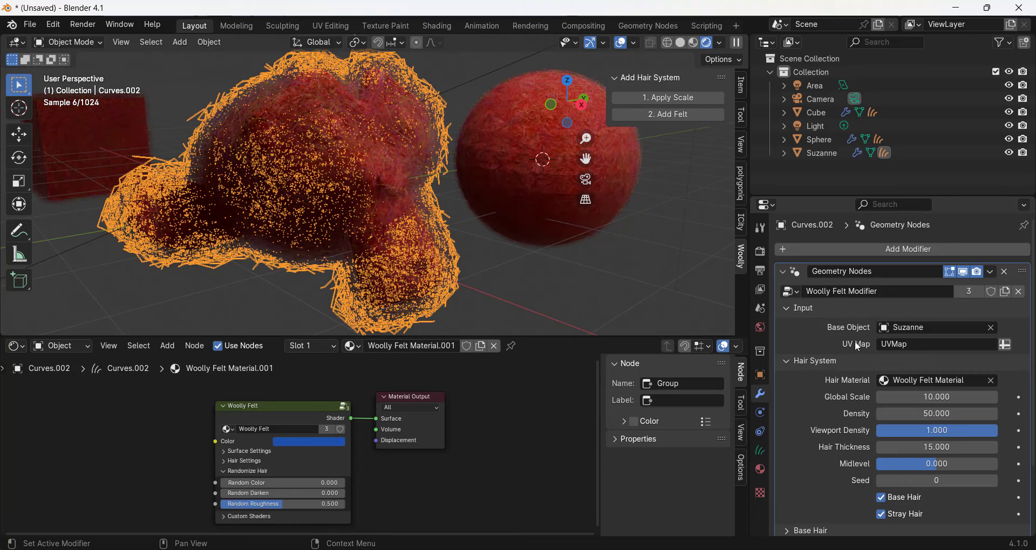
pyautogui.click(888, 380)
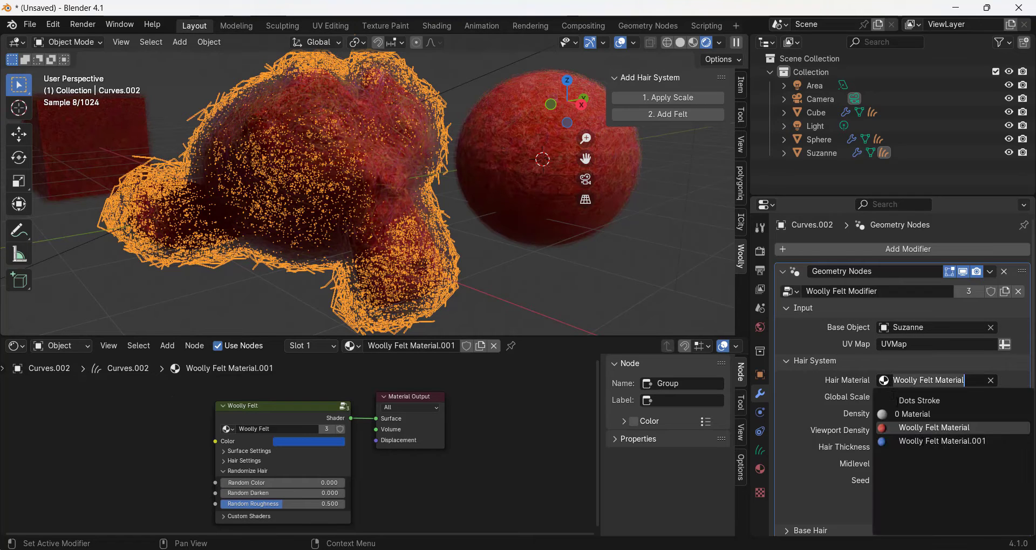
pyautogui.click(925, 442)
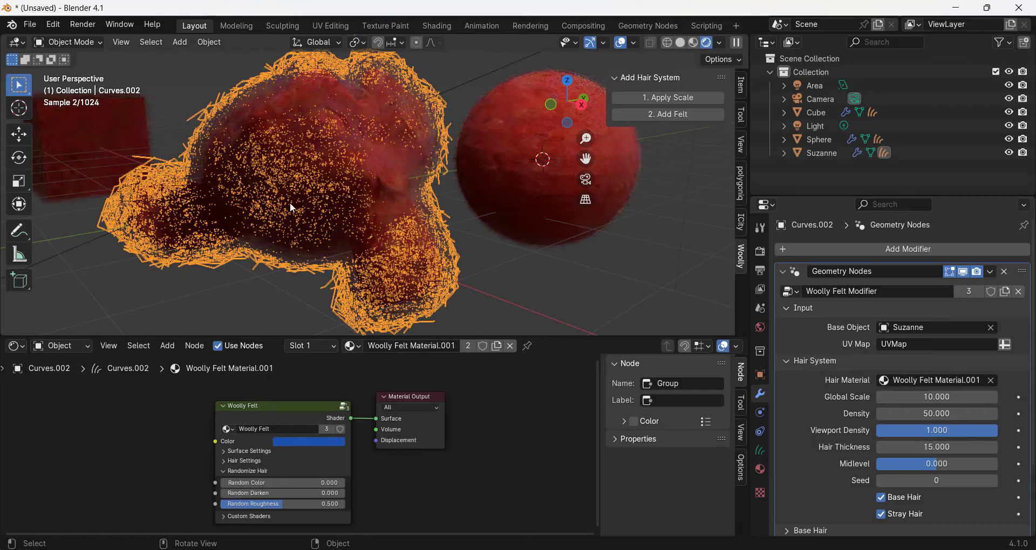
# Step: Make the felt modifier single-user as Woolly Felt Modifier.001, then select Suzanne
pyautogui.click(471, 248)
pyautogui.click(363, 231)
pyautogui.scroll(1, 363, 230)
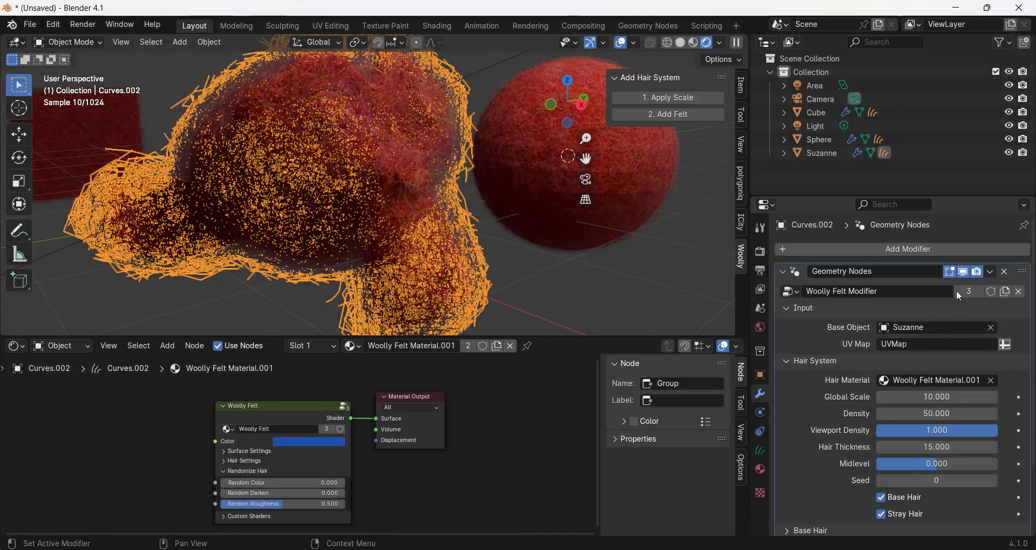
pyautogui.click(970, 290)
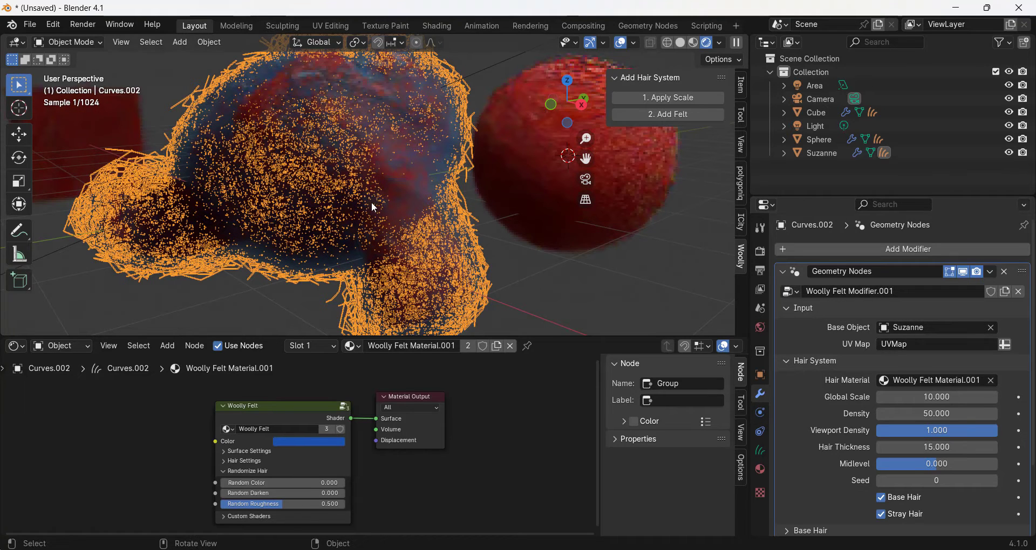
pyautogui.click(502, 259)
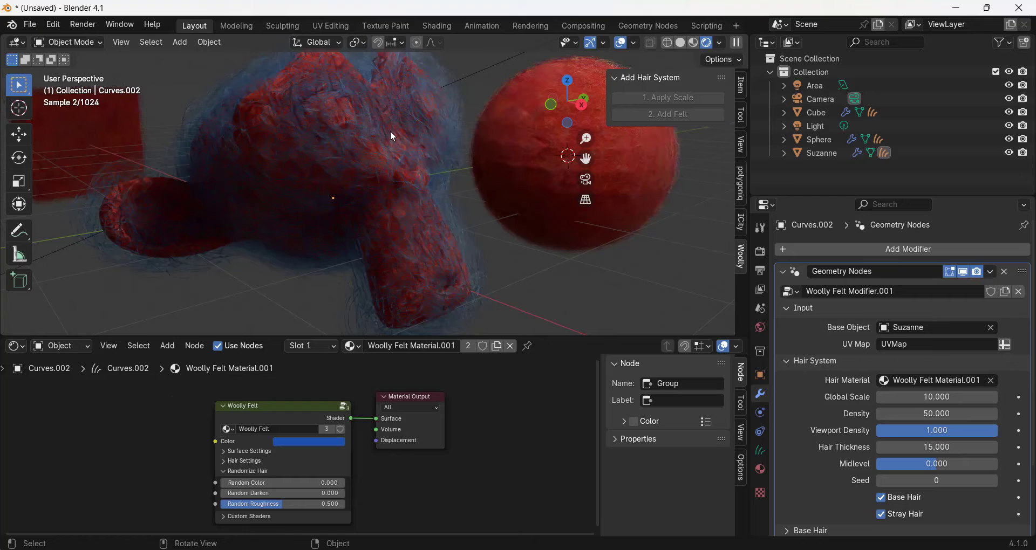
pyautogui.moveTo(384, 132); pyautogui.dragTo(366, 109, button='middle')
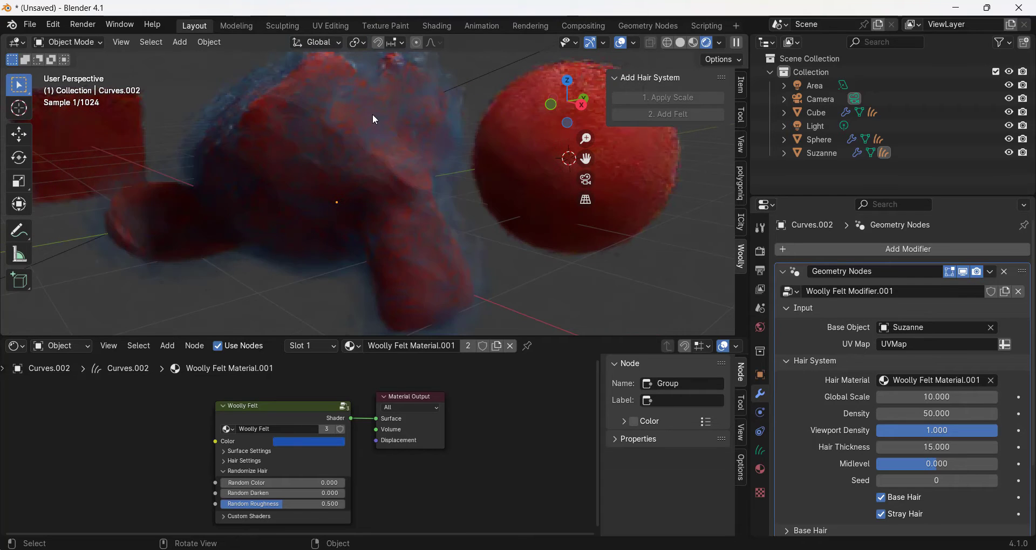
pyautogui.click(373, 116)
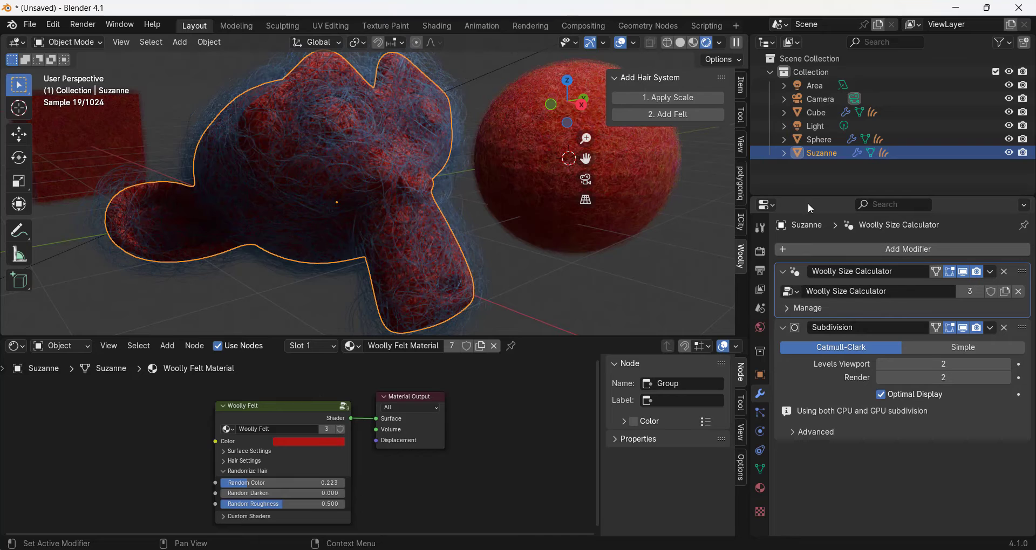
# Step: Assign the blue Woolly Felt Material.001 to Suzanne's own surface and inspect it from another angle
pyautogui.click(760, 488)
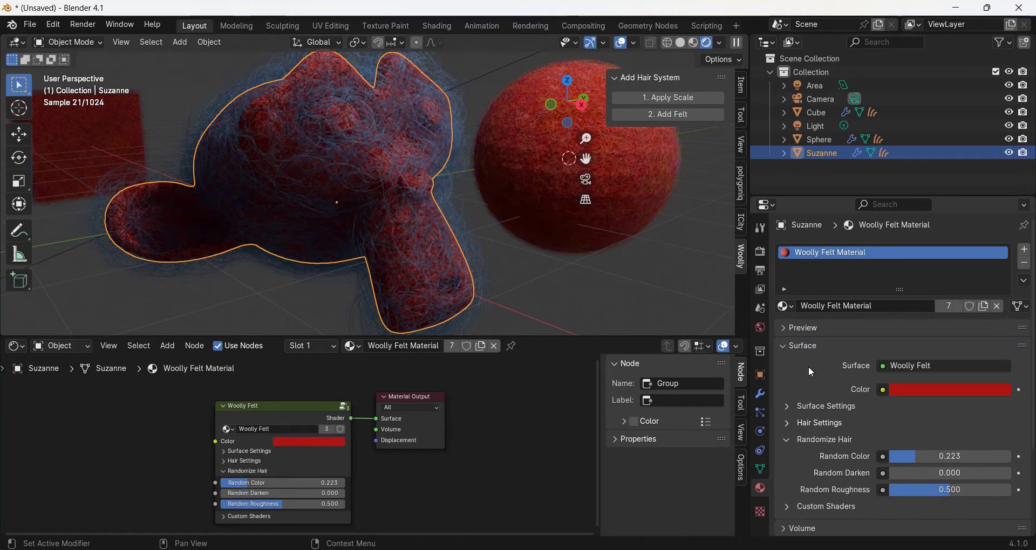
pyautogui.click(784, 306)
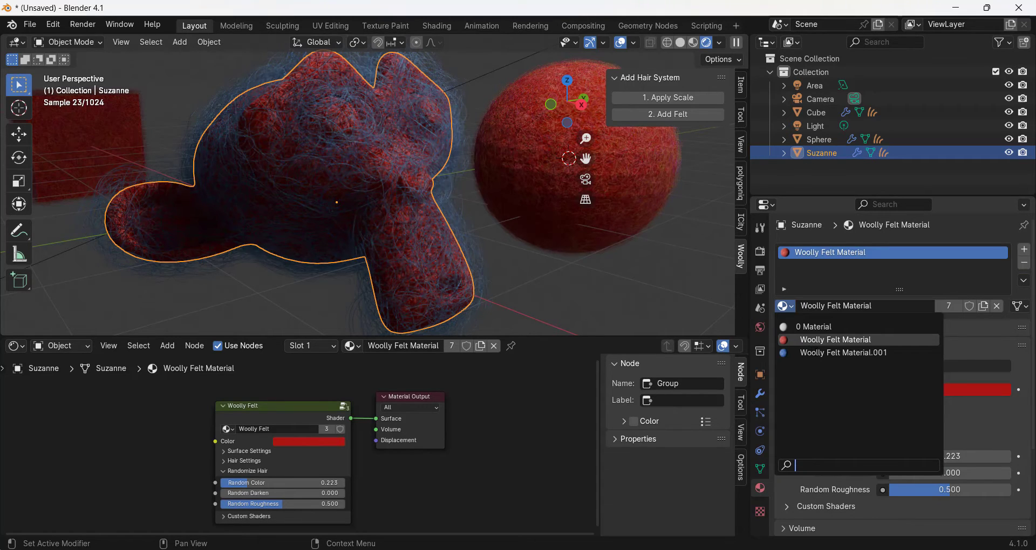
pyautogui.click(843, 353)
pyautogui.click(542, 282)
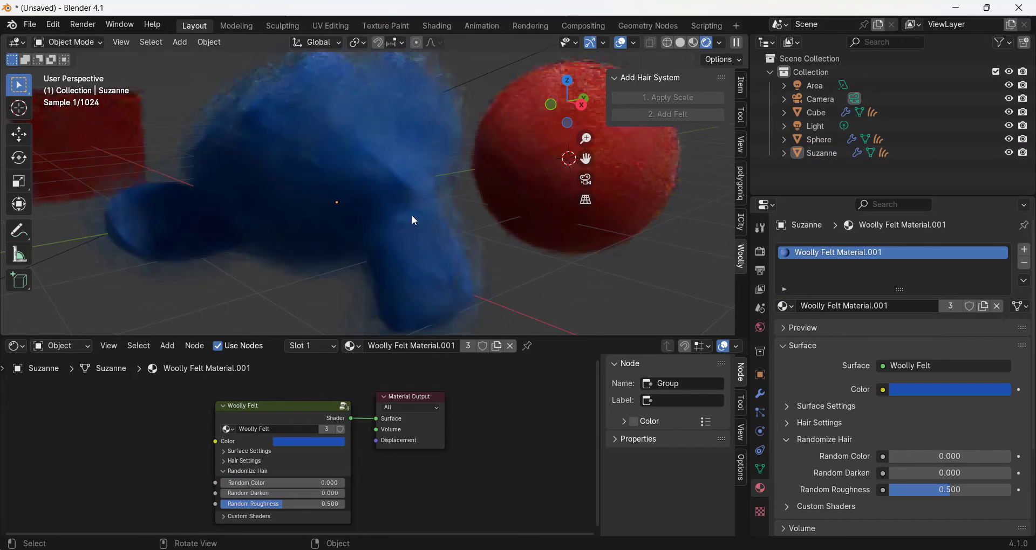
pyautogui.moveTo(405, 176); pyautogui.dragTo(393, 158, button='middle')
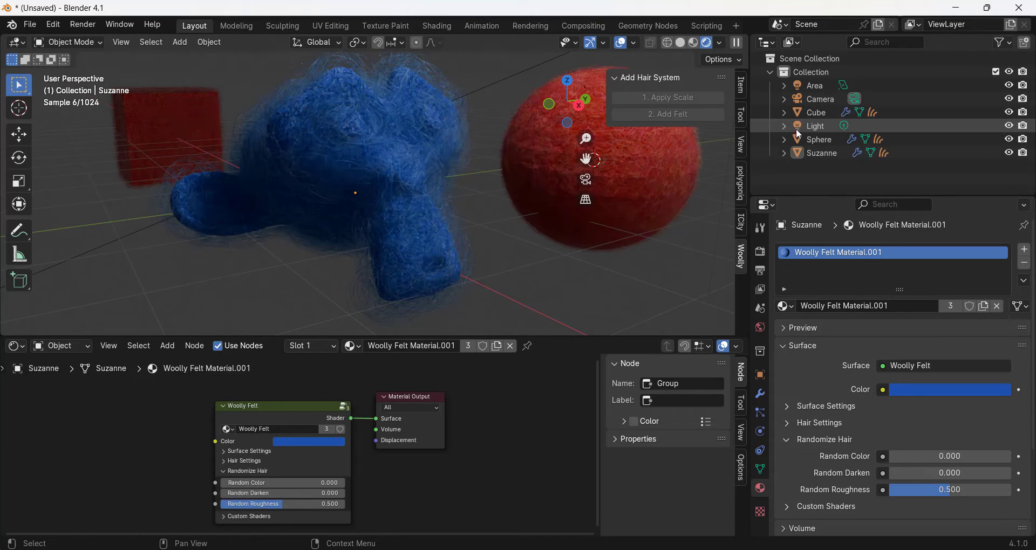
# Step: Duplicate the Area light as Area.001 and move it along Y to −3.59 m
pyautogui.click(799, 86)
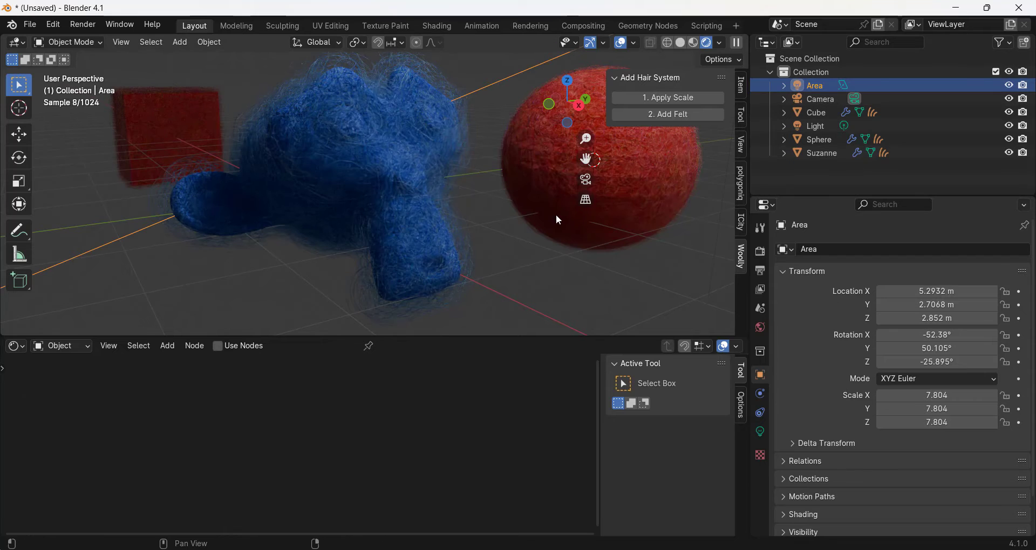
pyautogui.scroll(-4, 536, 229)
pyautogui.moveTo(524, 217); pyautogui.dragTo(591, 190, button='middle')
pyautogui.hotkey('shift', 'd')
pyautogui.press('y')
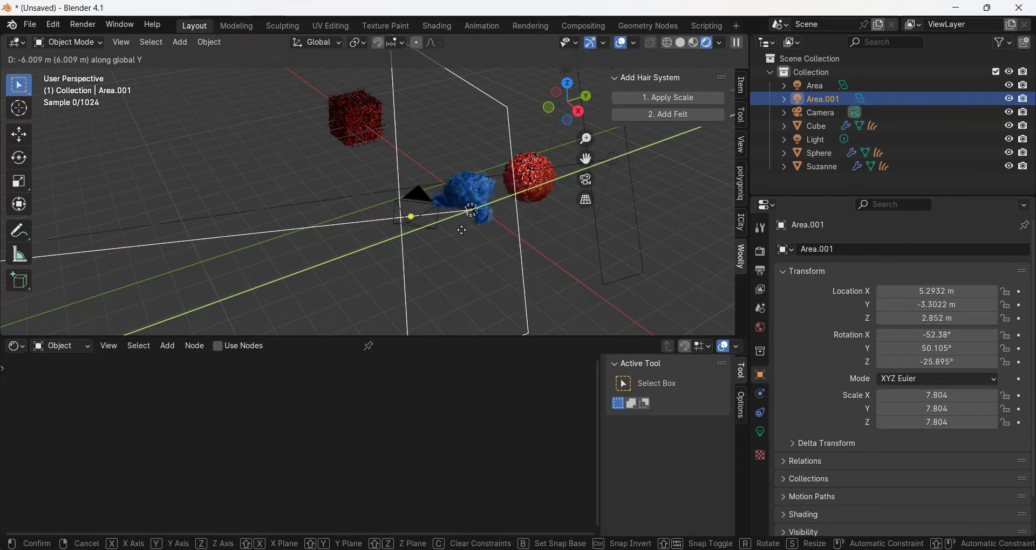
pyautogui.click(532, 216)
# Step: Check the new light's placement from top view, then return to a perspective view
pyautogui.click(577, 100)
pyautogui.scroll(4, 351, 102)
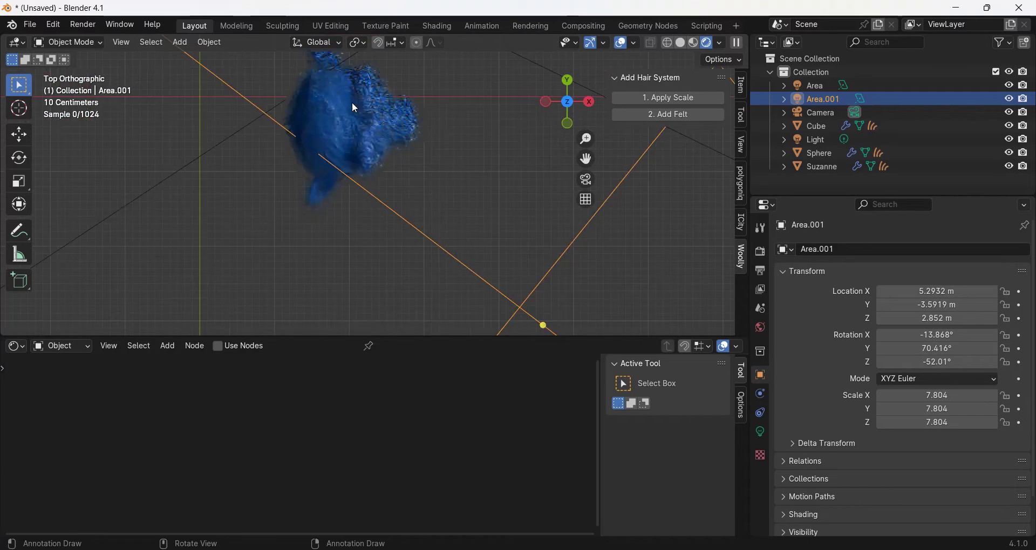
pyautogui.moveTo(352, 102); pyautogui.dragTo(470, 204, button='middle')
pyautogui.click(470, 204)
pyautogui.scroll(3, 469, 204)
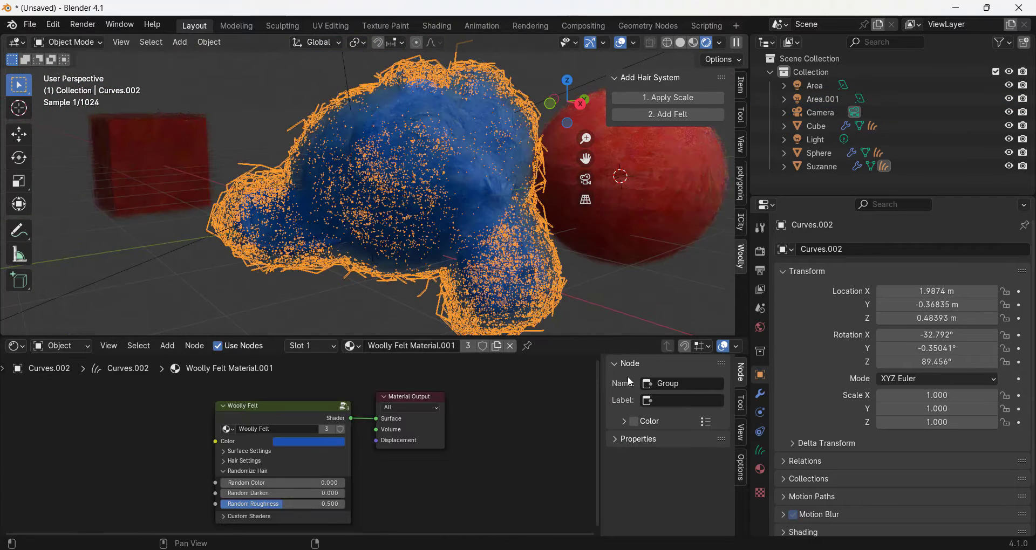
pyautogui.click(630, 295)
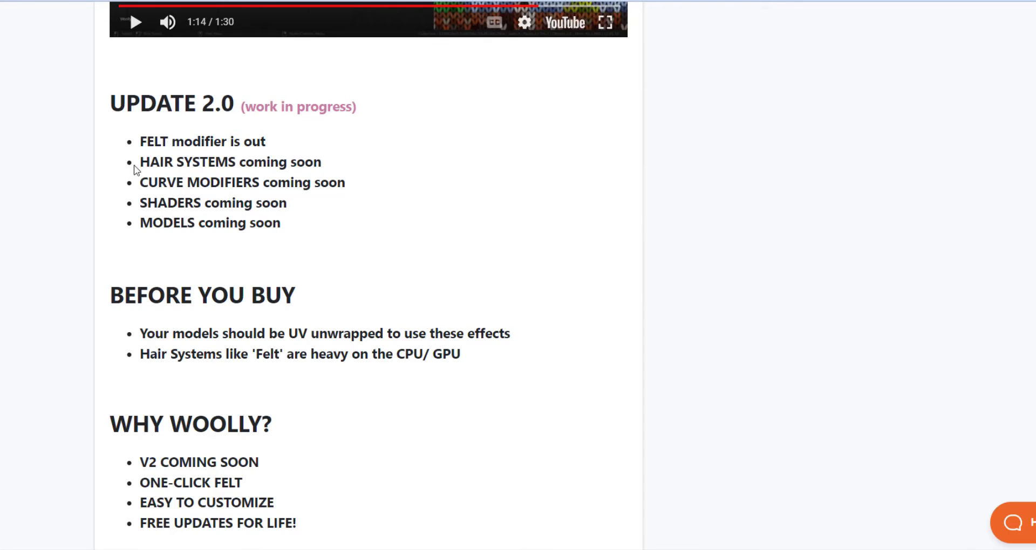
pyautogui.moveTo(139, 141); pyautogui.dragTo(274, 141)
pyautogui.click(274, 140)
pyautogui.scroll(-3, 227, 256)
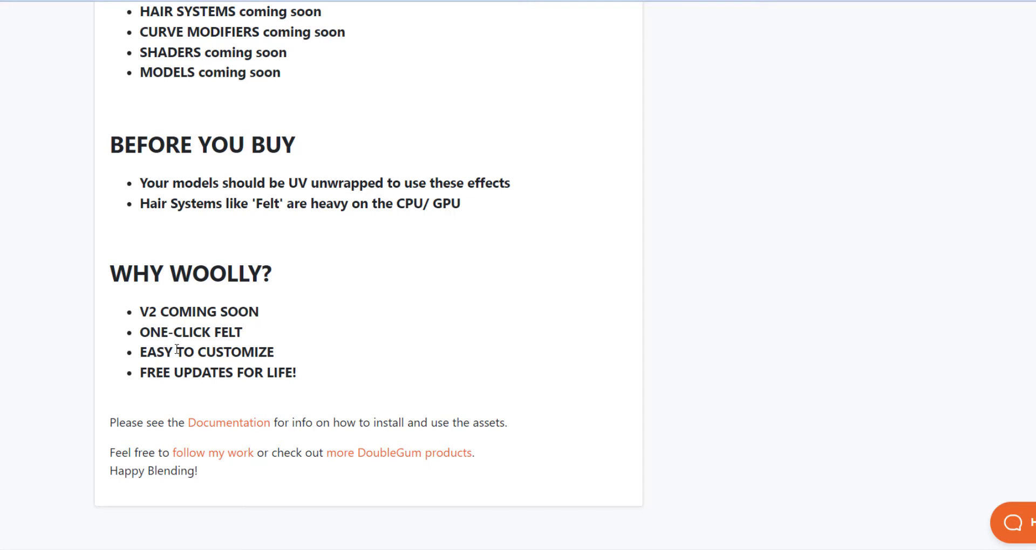
pyautogui.moveTo(141, 306); pyautogui.dragTo(266, 310)
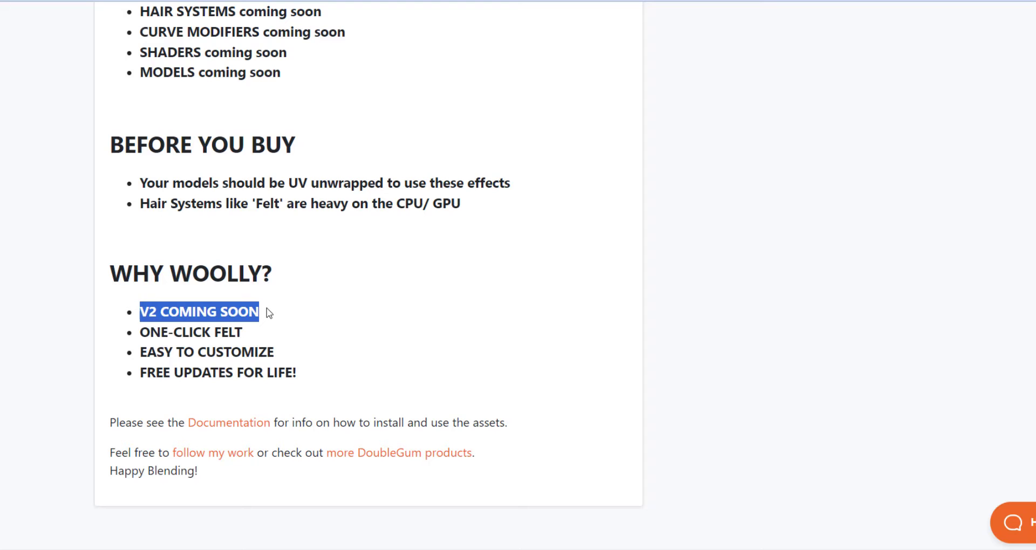
pyautogui.click(268, 315)
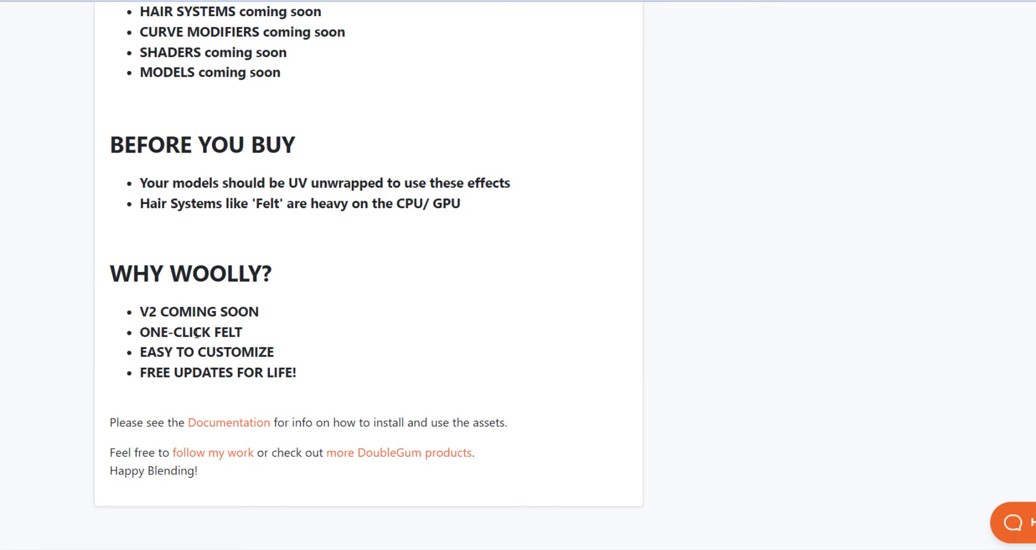
pyautogui.scroll(3, 302, 375)
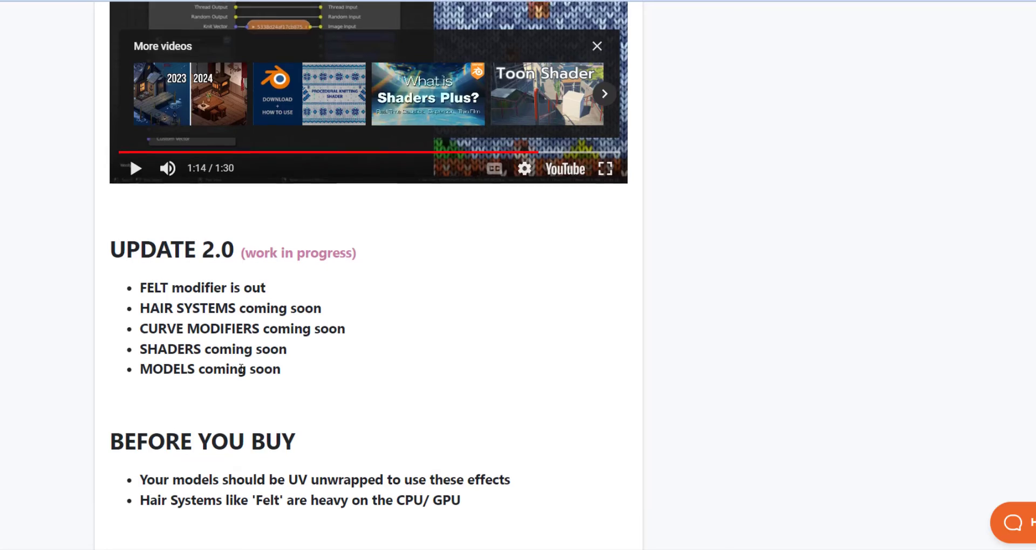
pyautogui.scroll(15, 258, 373)
pyautogui.scroll(-5, 335, 308)
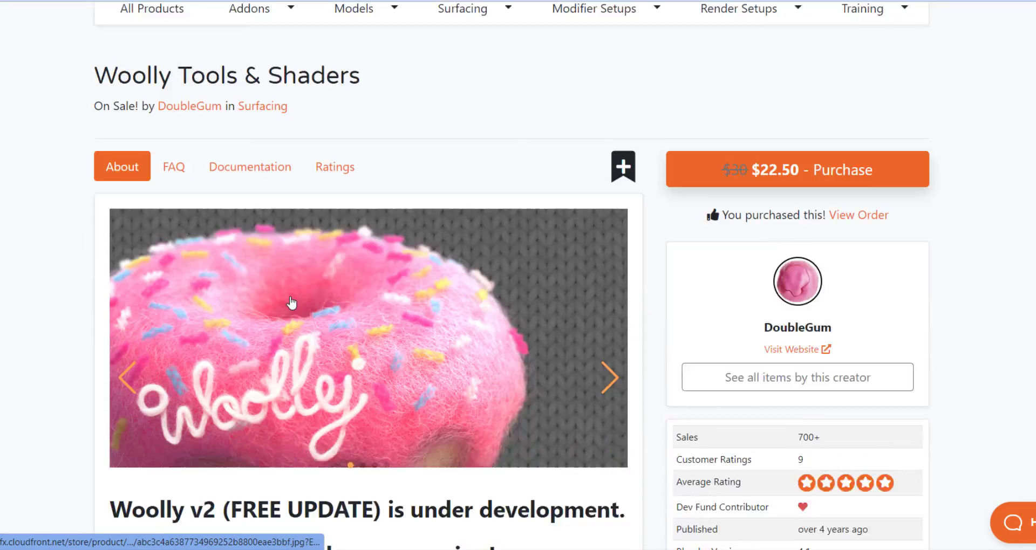
pyautogui.scroll(-1, 608, 142)
pyautogui.scroll(2, 608, 141)
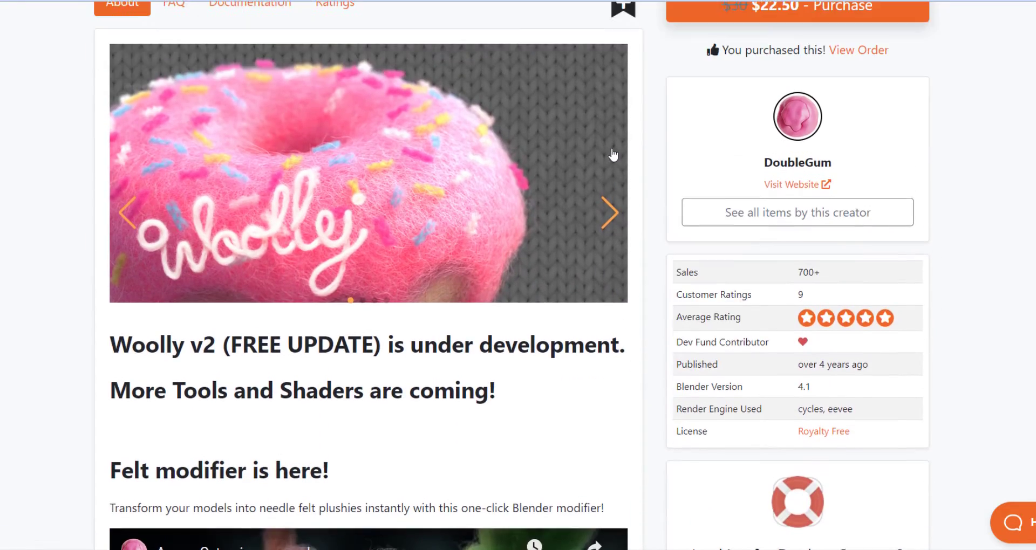
pyautogui.click(610, 217)
pyautogui.click(609, 216)
pyautogui.scroll(1, 609, 215)
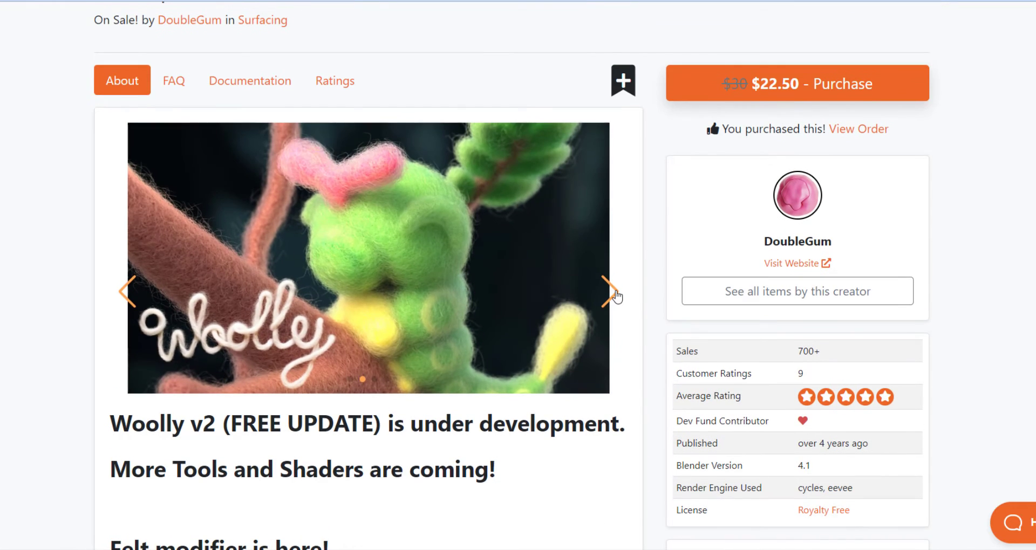
pyautogui.click(615, 294)
pyautogui.click(610, 292)
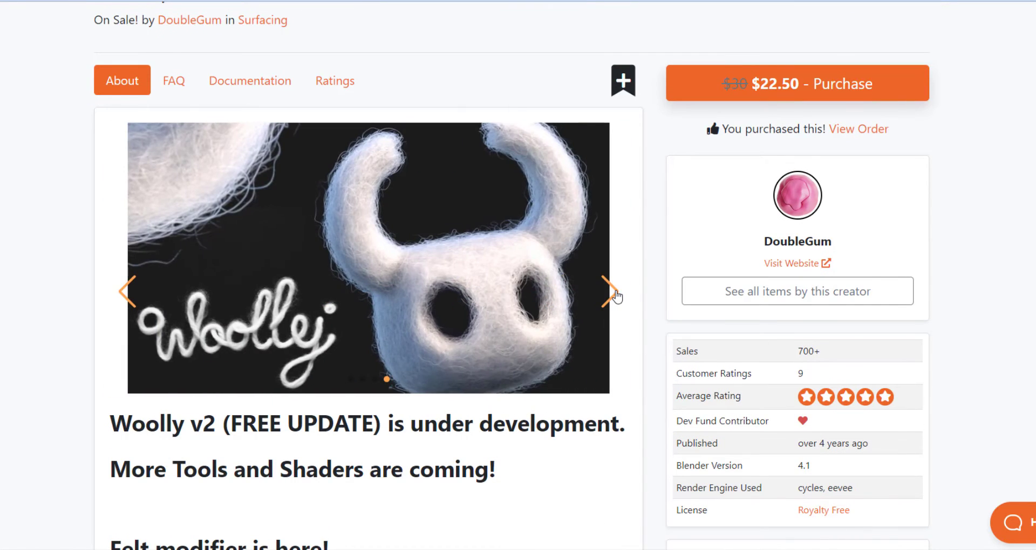
pyautogui.click(611, 294)
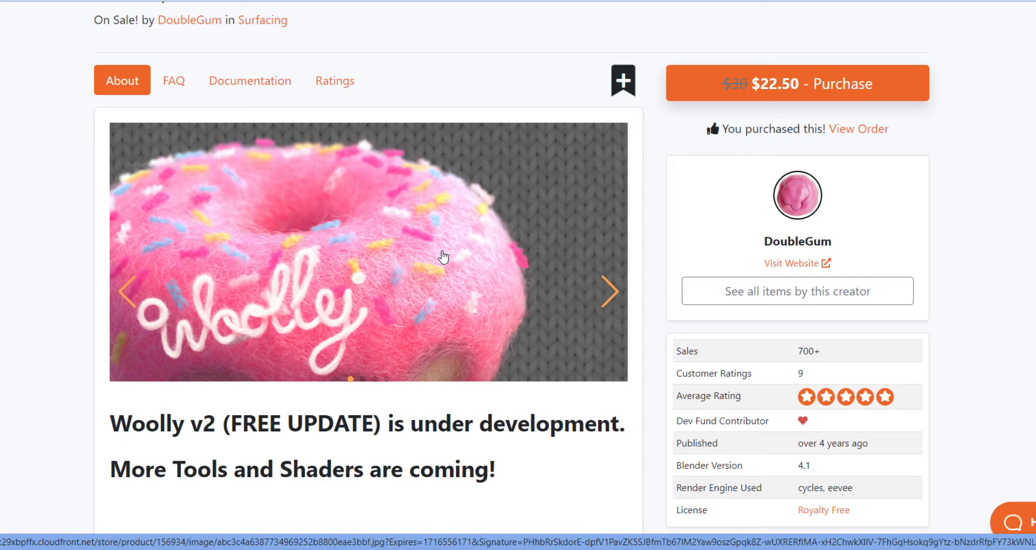
pyautogui.scroll(-10, 306, 268)
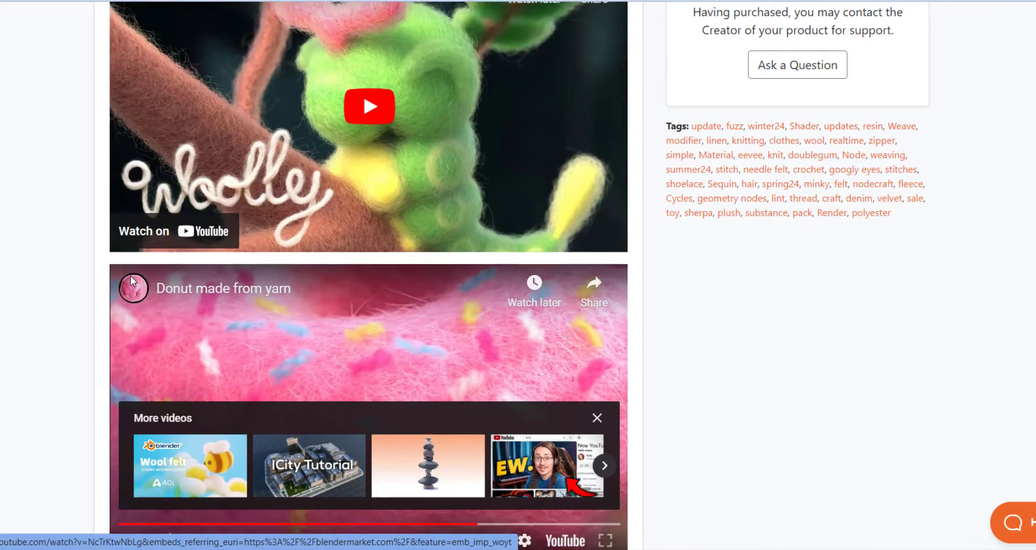
pyautogui.scroll(-15, 131, 280)
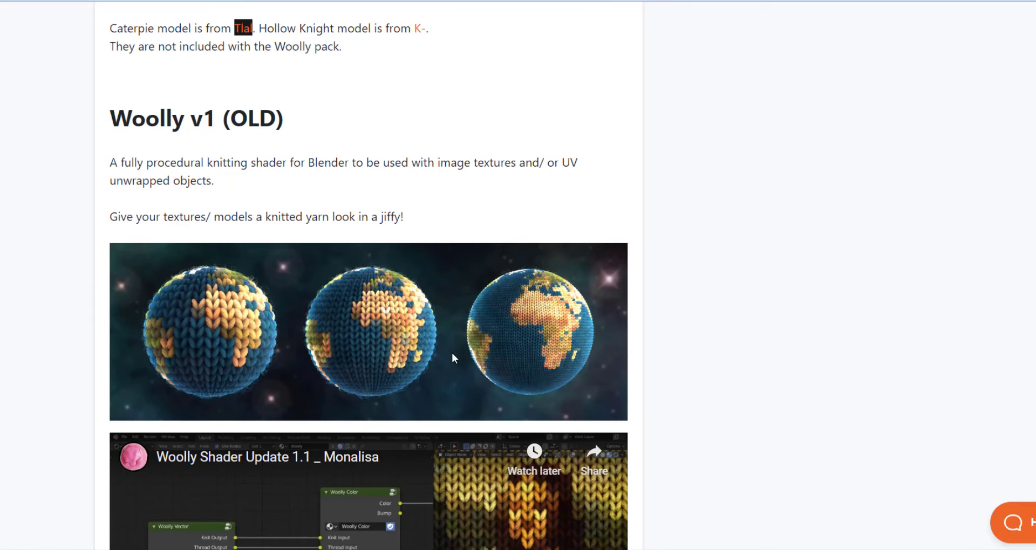
pyautogui.scroll(-4, 452, 351)
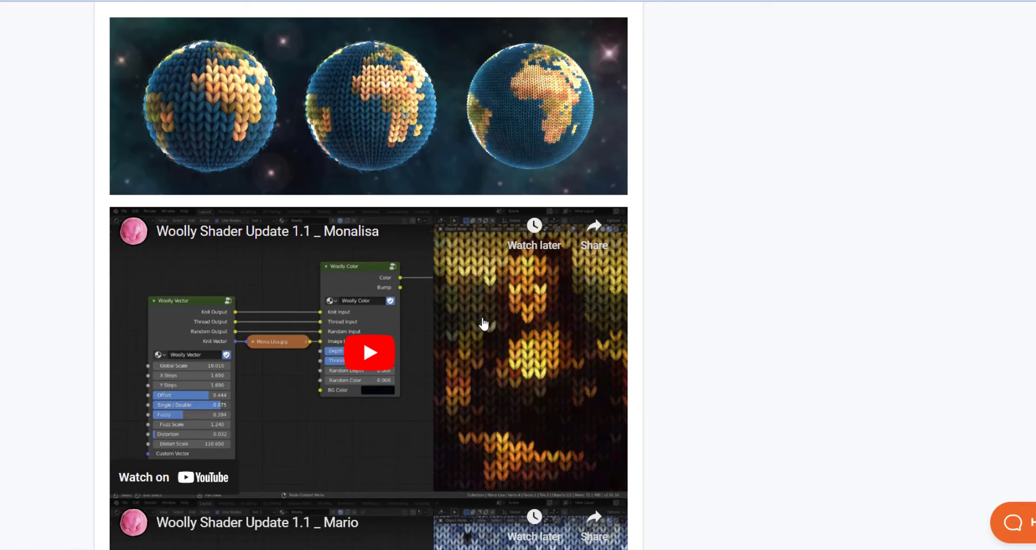
pyautogui.scroll(-10, 189, 316)
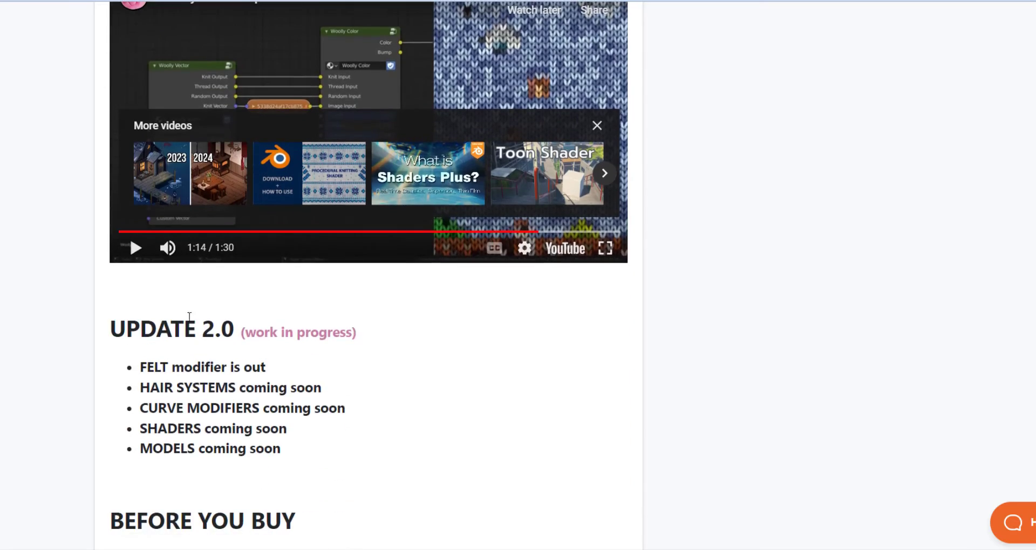
pyautogui.scroll(12, 277, 284)
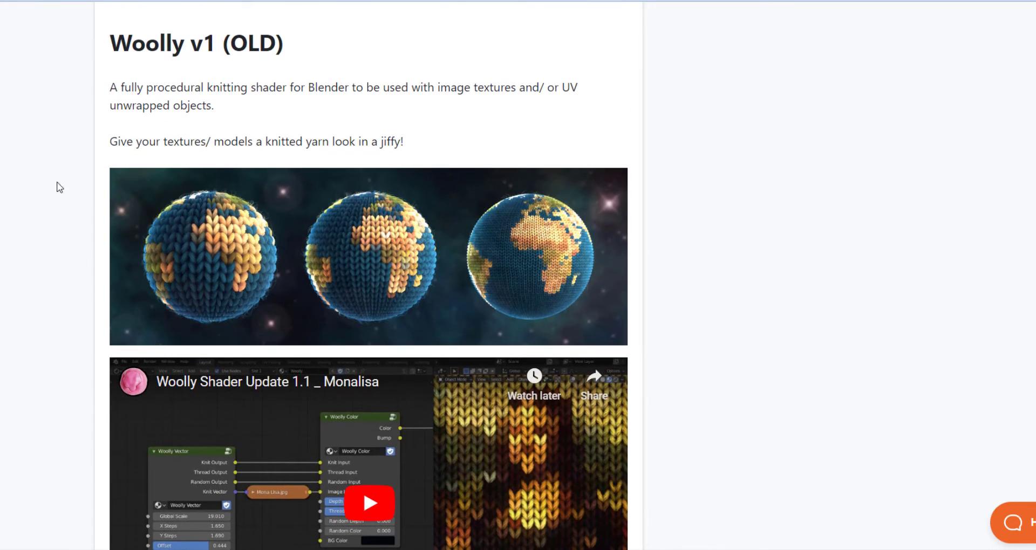
pyautogui.scroll(1, 118, 199)
pyautogui.scroll(15, 118, 198)
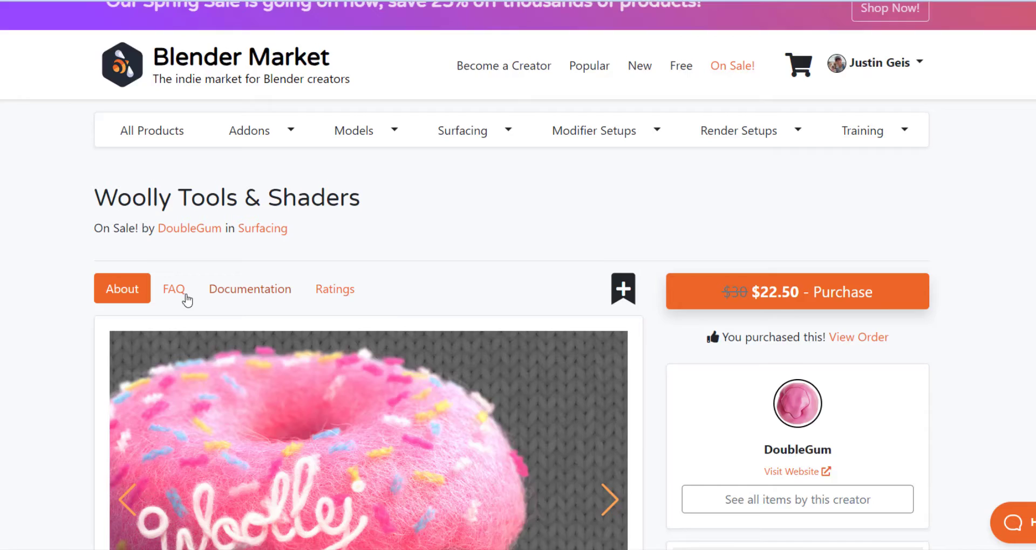
pyautogui.scroll(-4, 320, 239)
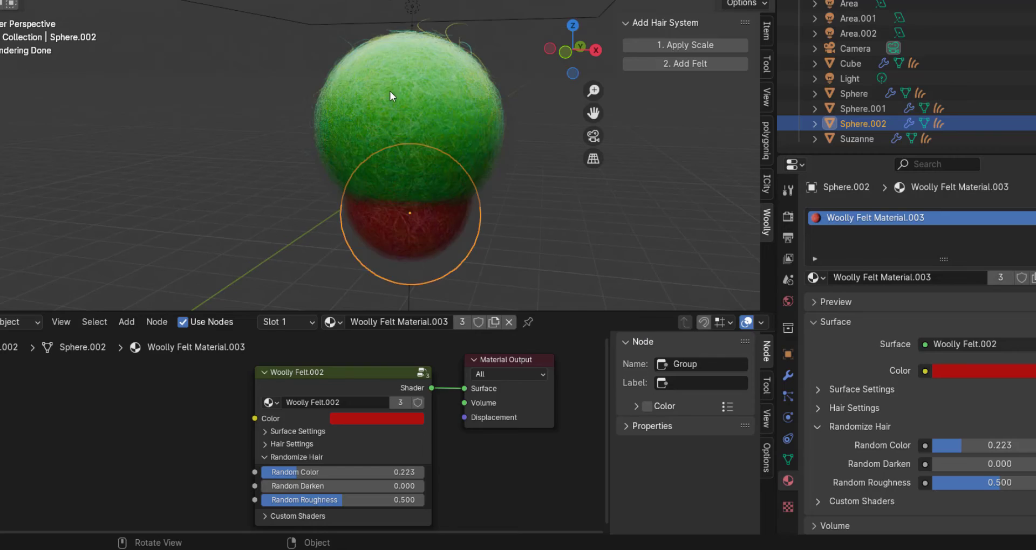
# Step: Zoom the viewport in and out on the green felt Sphere.002
pyautogui.scroll(3, 390, 91)
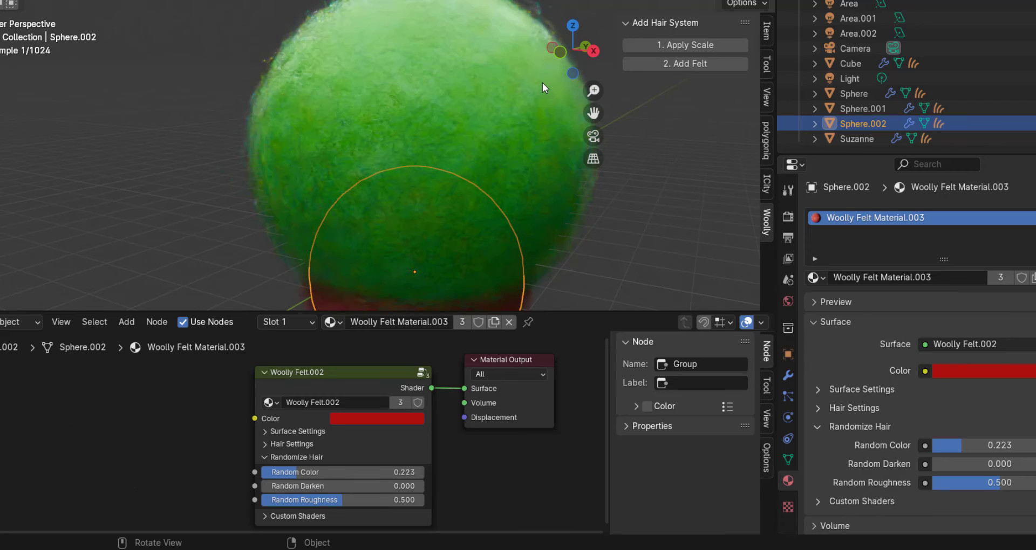
pyautogui.scroll(-1, 537, 100)
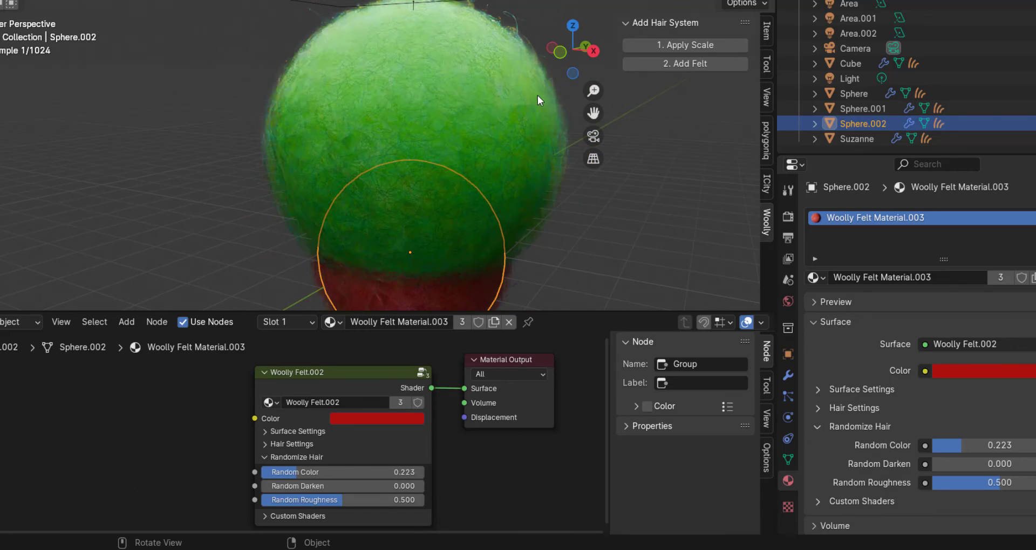